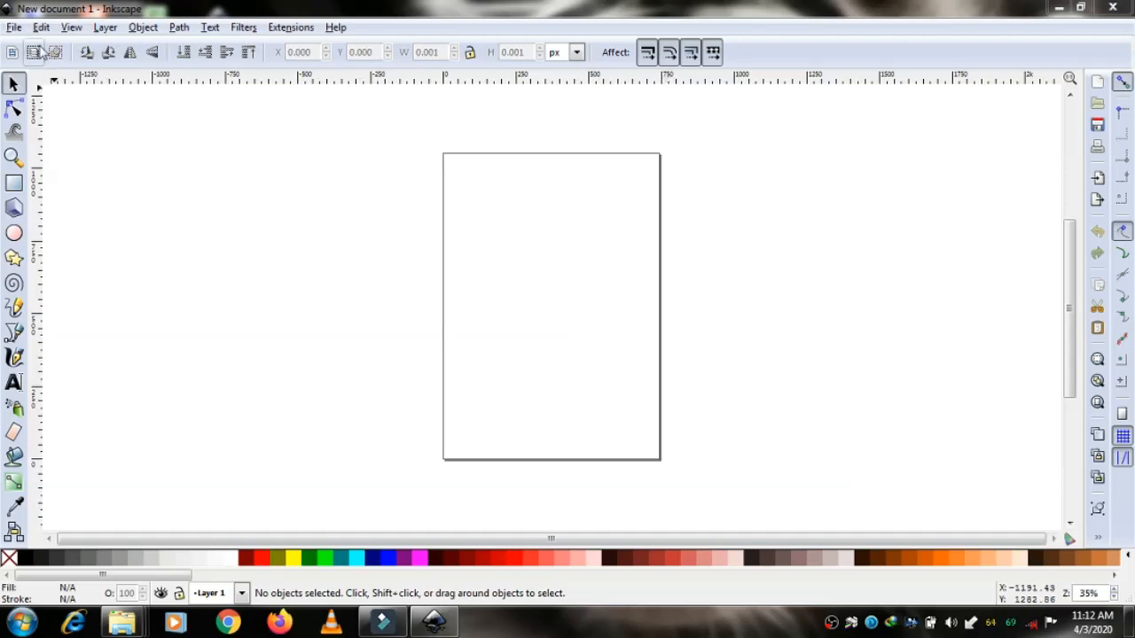
Set the A4 page orientation to landscape in the document properties.
{"action": "left_click", "coordinate": [15, 27]}
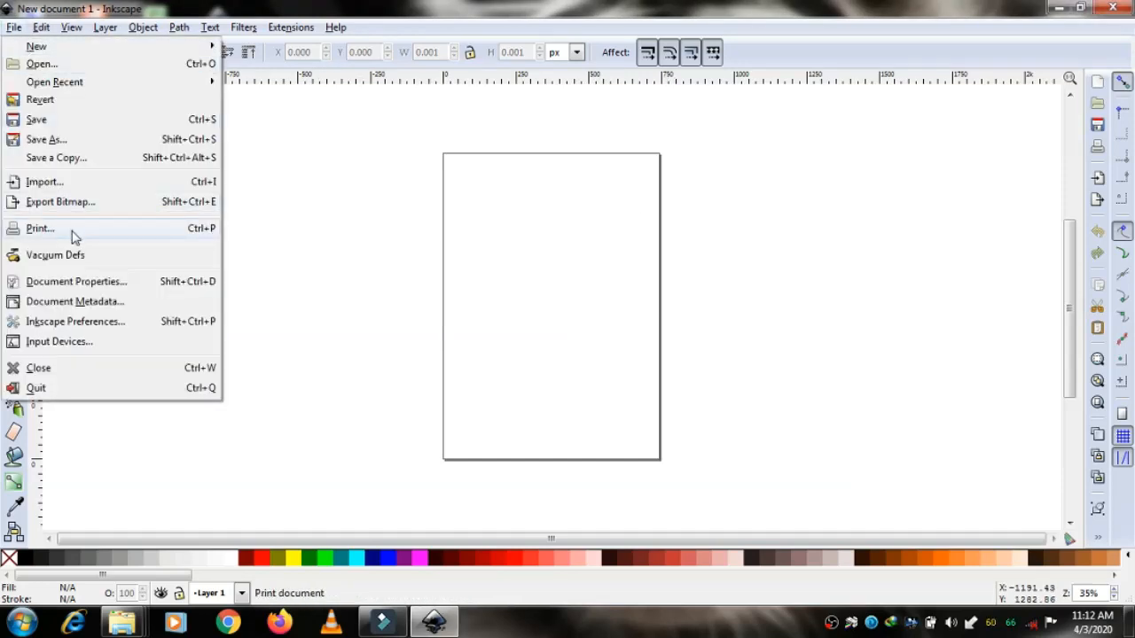
{"action": "left_click", "coordinate": [85, 282]}
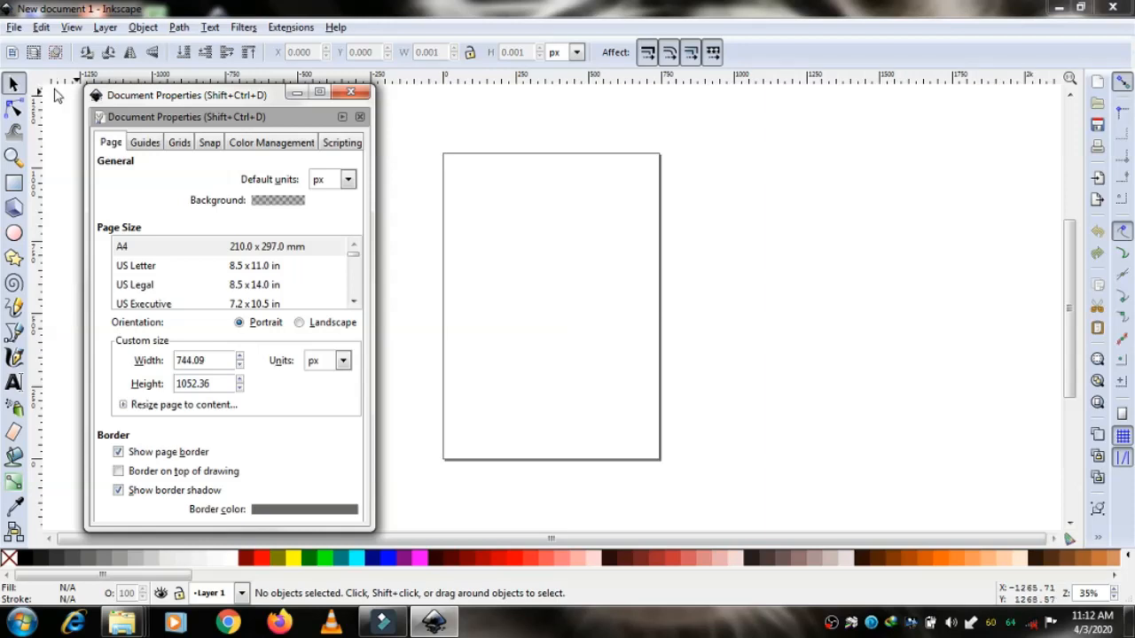
{"action": "left_click", "coordinate": [110, 144]}
{"action": "left_click", "coordinate": [300, 324]}
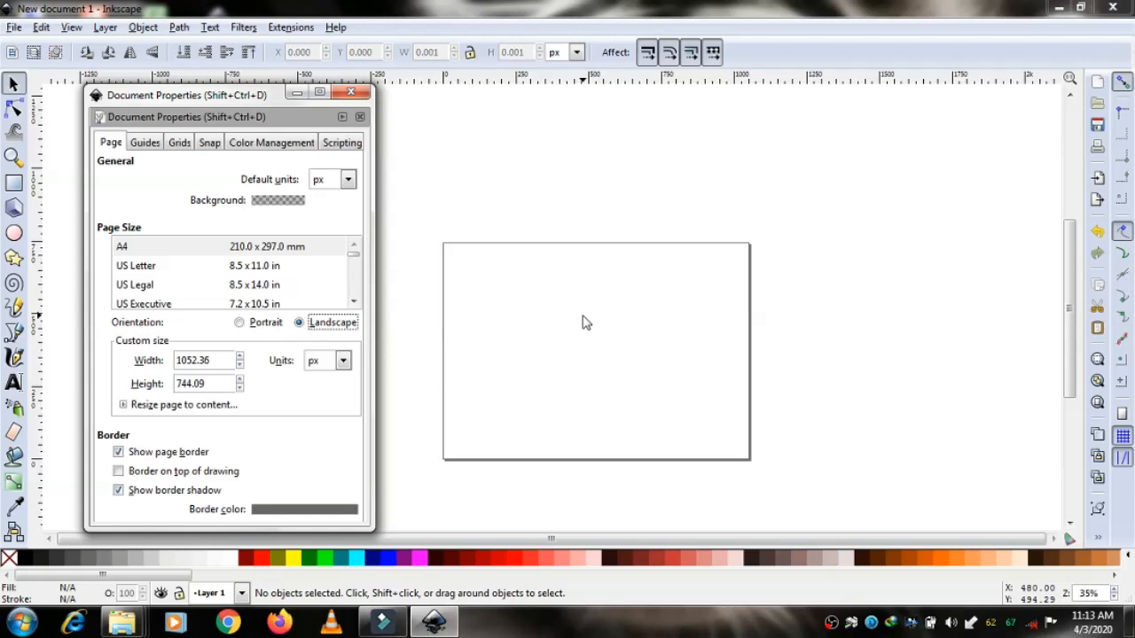
{"action": "left_click", "coordinate": [351, 92]}
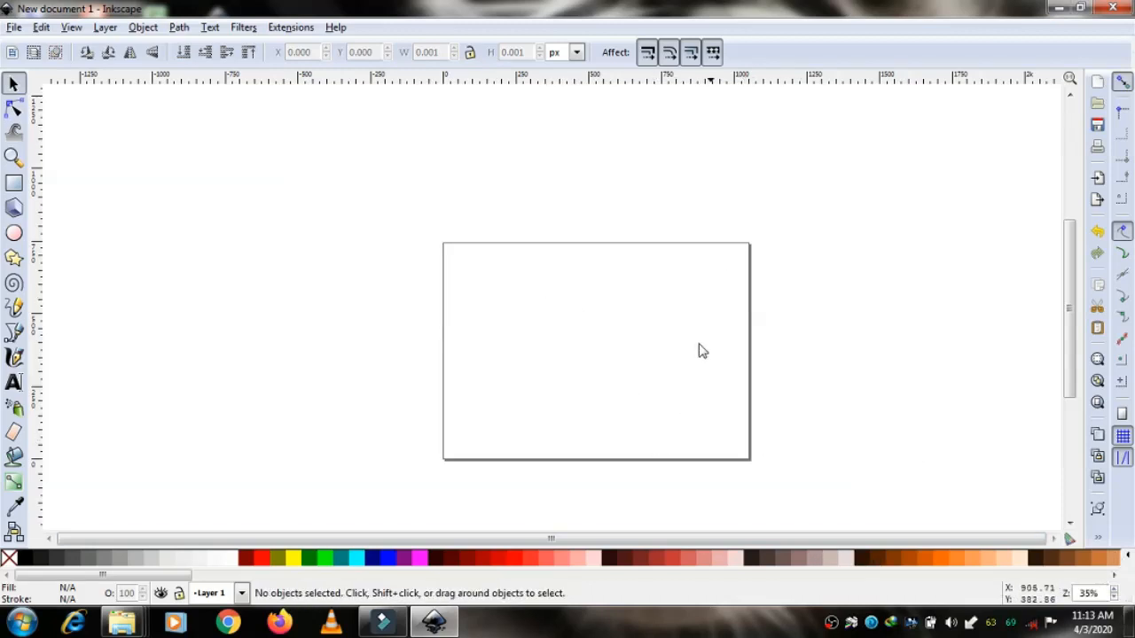
Draw an ellipse about 409 px wide and 333 px high on the page and fill it with yellow.
{"action": "left_click", "coordinate": [1115, 590]}
{"action": "left_click", "coordinate": [1115, 590]}
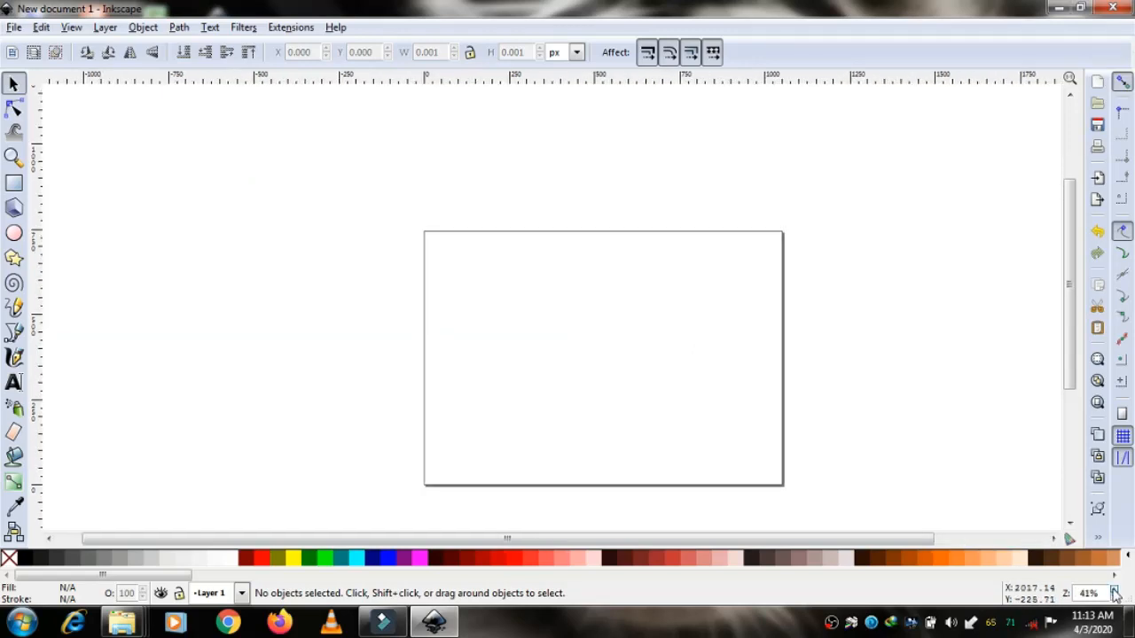
{"action": "left_click", "coordinate": [1115, 591]}
{"action": "left_click", "coordinate": [1115, 590]}
{"action": "left_click", "coordinate": [1115, 590]}
{"action": "left_click", "coordinate": [1115, 590]}
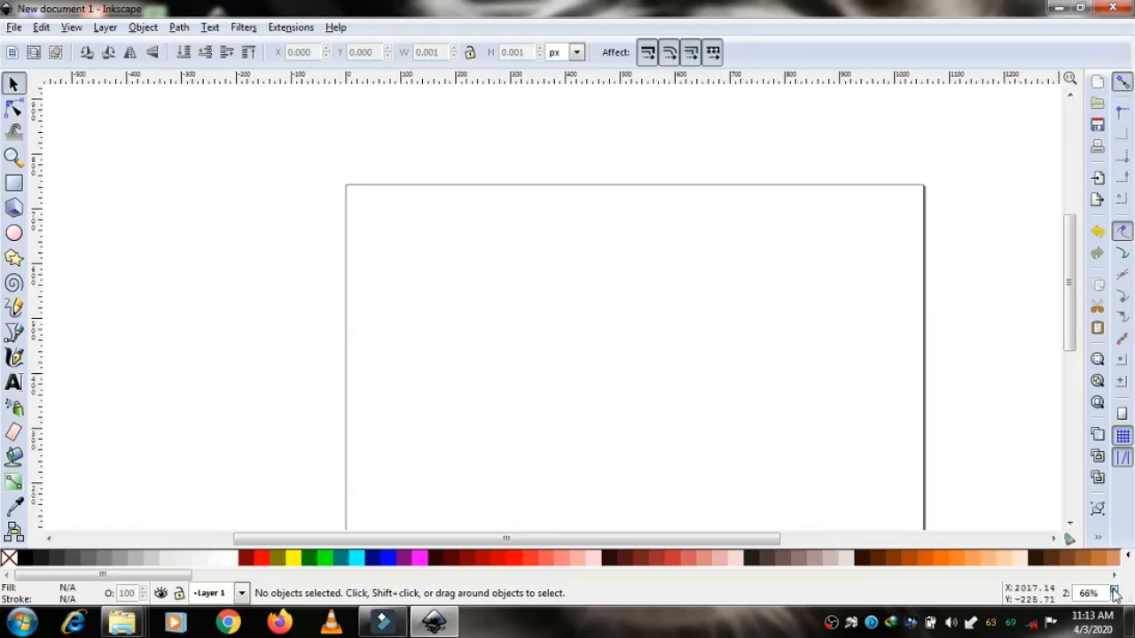
{"action": "left_click", "coordinate": [1115, 591]}
{"action": "left_click_drag", "start_coordinate": [1056, 286], "coordinate": [1070, 342]}
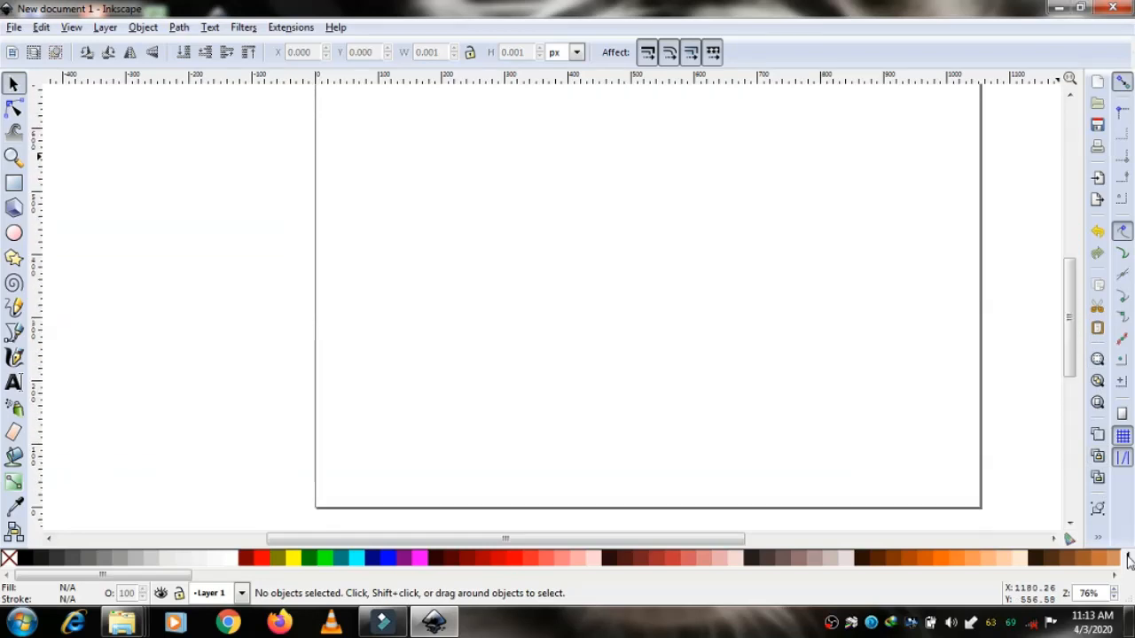
{"action": "left_click", "coordinate": [1115, 597]}
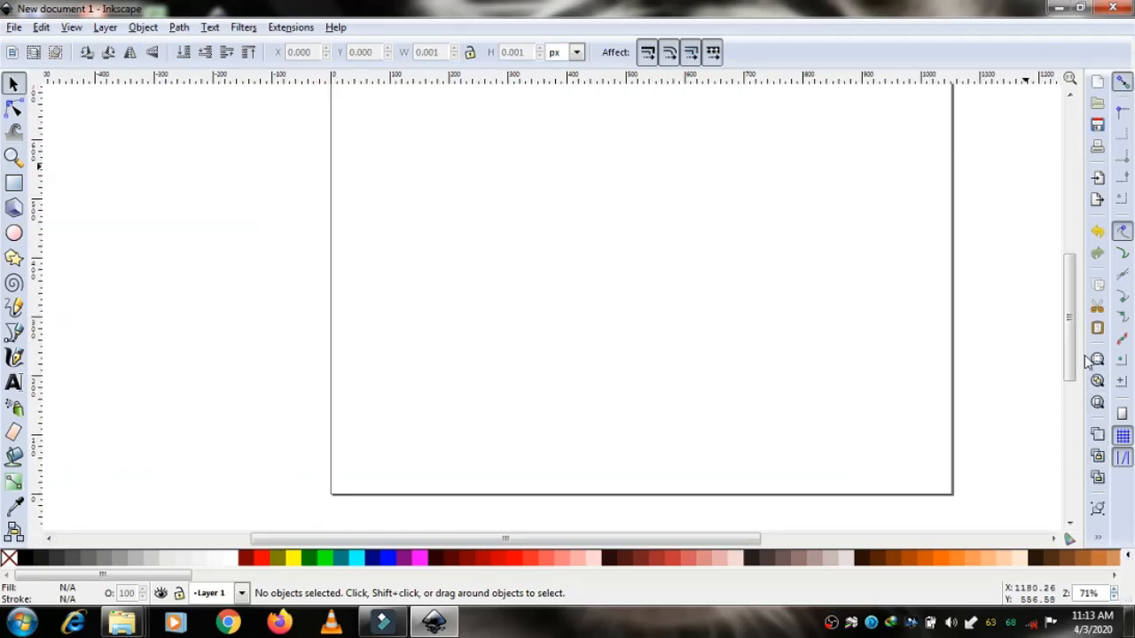
{"action": "left_click_drag", "start_coordinate": [1070, 361], "coordinate": [1070, 357]}
{"action": "left_click_drag", "start_coordinate": [680, 534], "coordinate": [716, 547]}
{"action": "left_click_drag", "start_coordinate": [1070, 348], "coordinate": [1071, 343]}
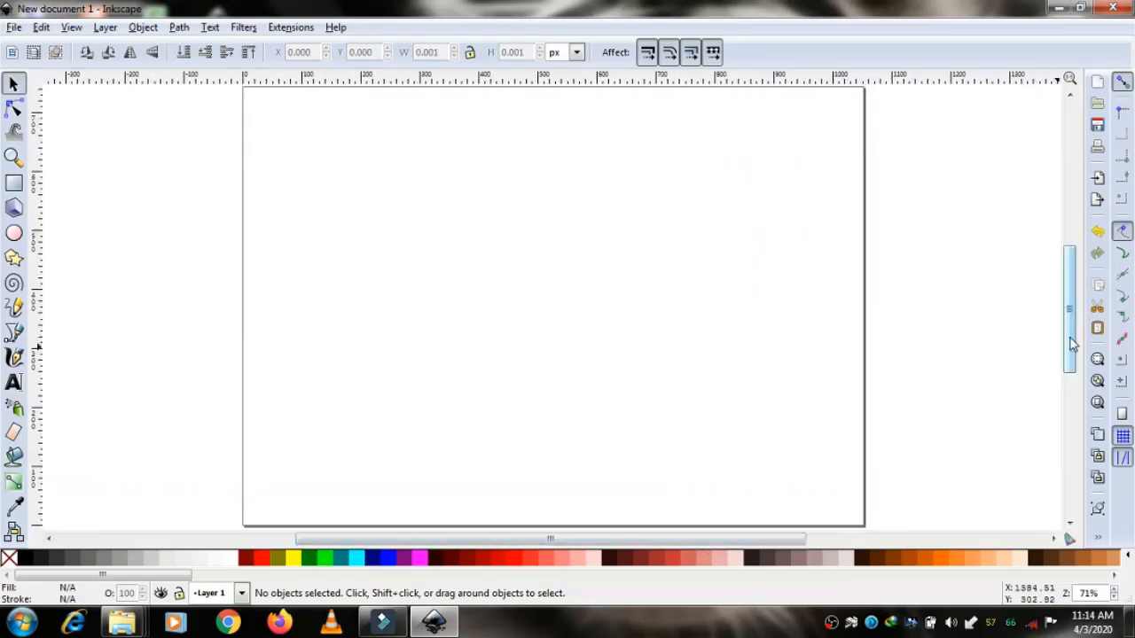
{"action": "left_click", "coordinate": [14, 234]}
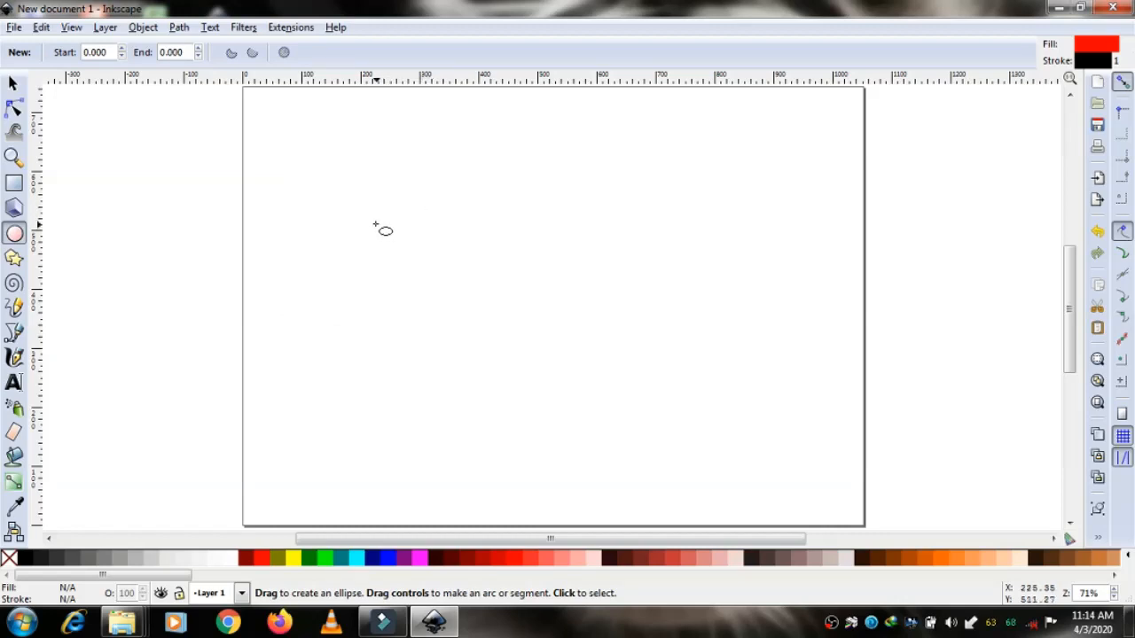
{"action": "left_click_drag", "start_coordinate": [349, 217], "coordinate": [589, 413]}
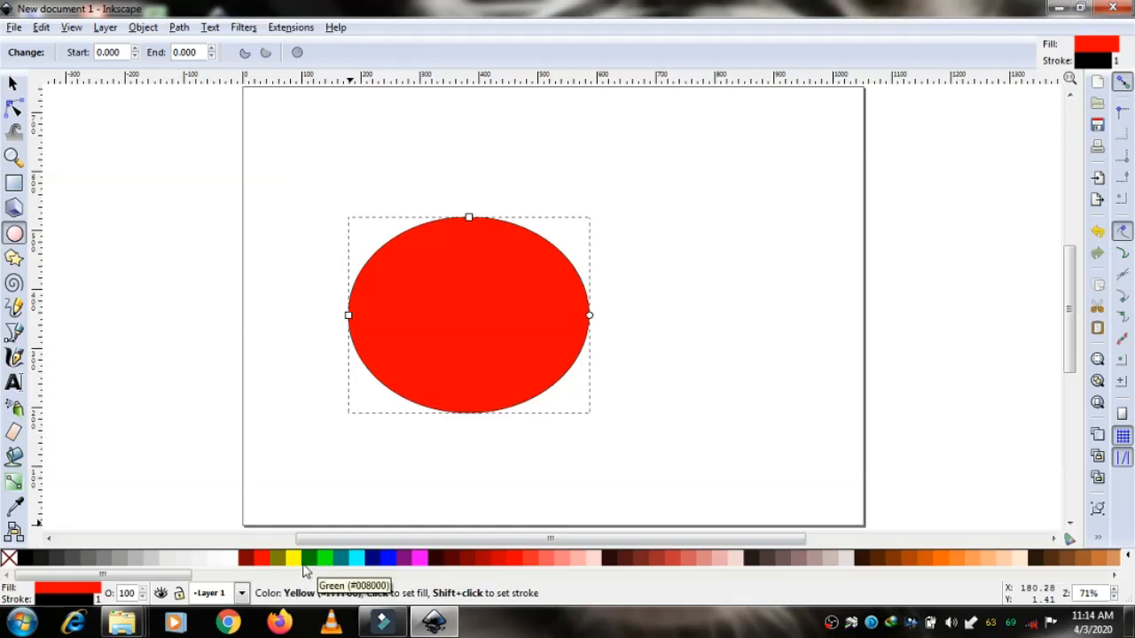
{"action": "left_click", "coordinate": [295, 559]}
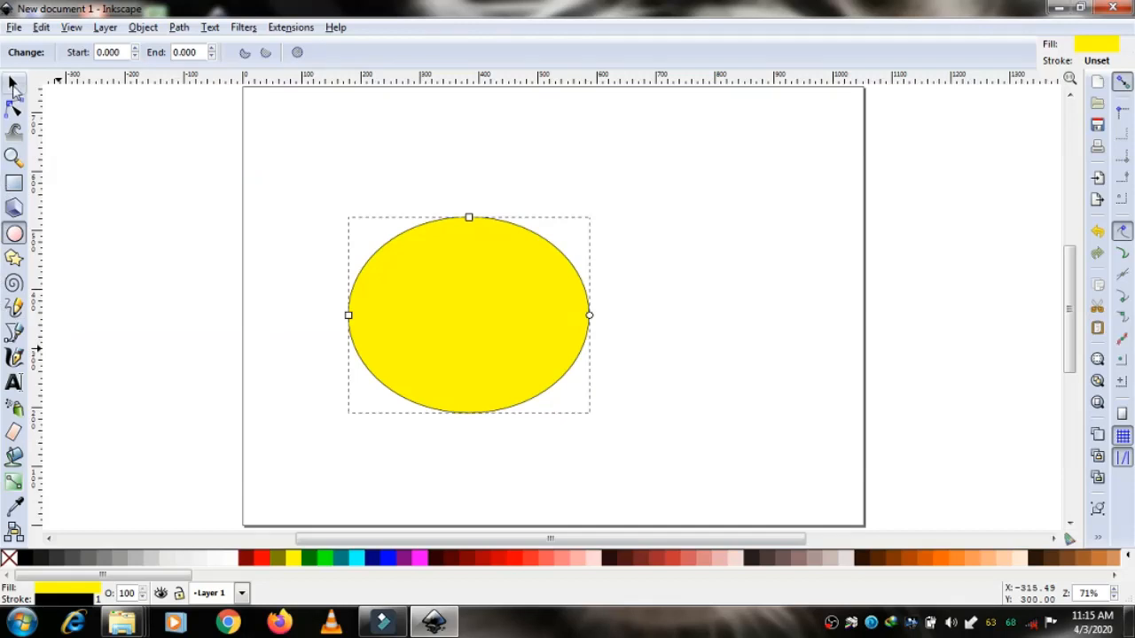
Set the yellow ellipse's stroke width to 6 px.
{"action": "left_click", "coordinate": [13, 85]}
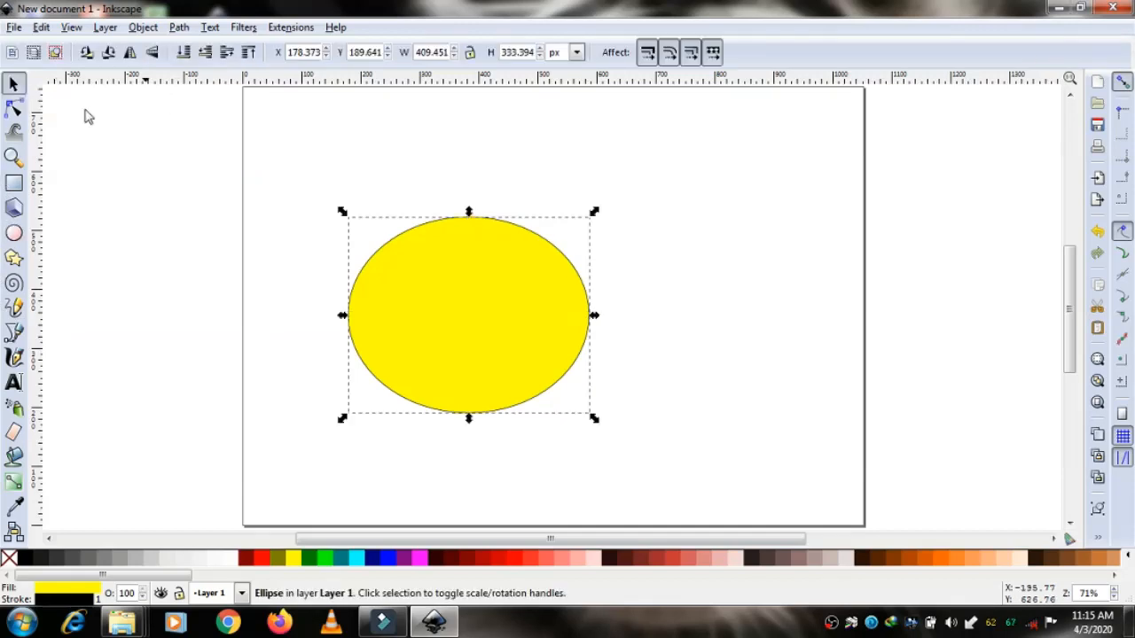
{"action": "right_click", "coordinate": [508, 266]}
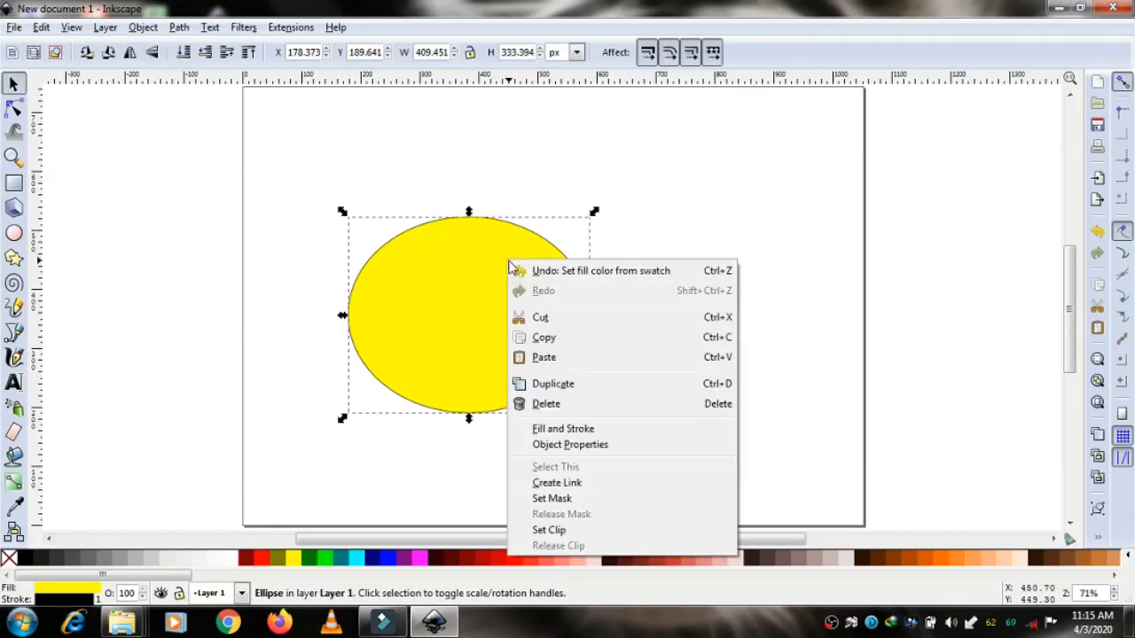
{"action": "left_click", "coordinate": [600, 432]}
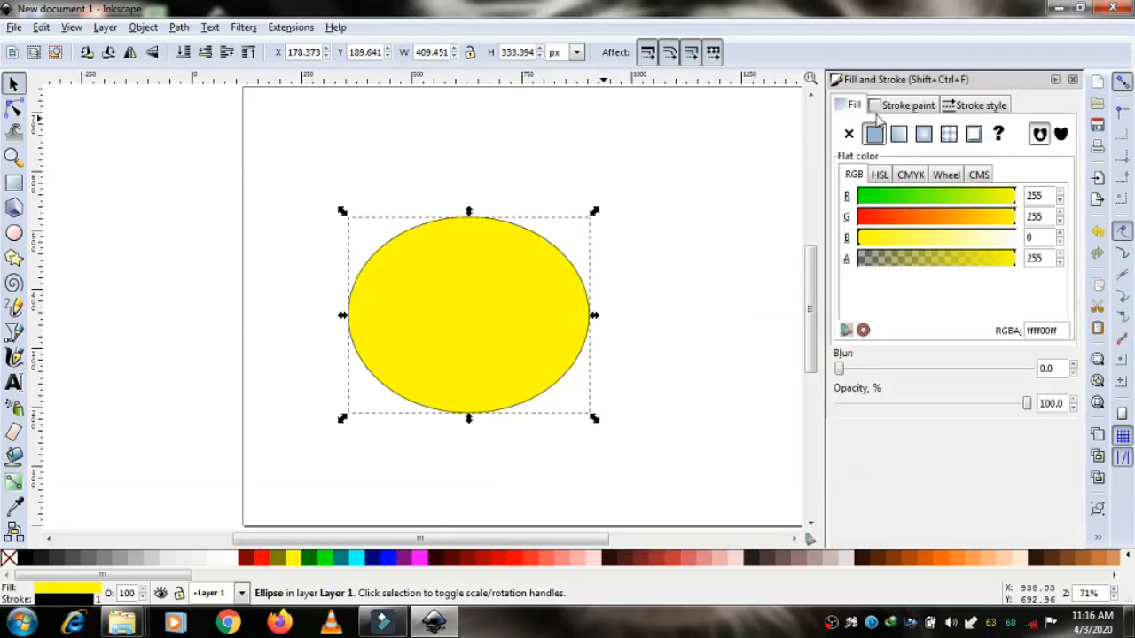
{"action": "left_click", "coordinate": [964, 106]}
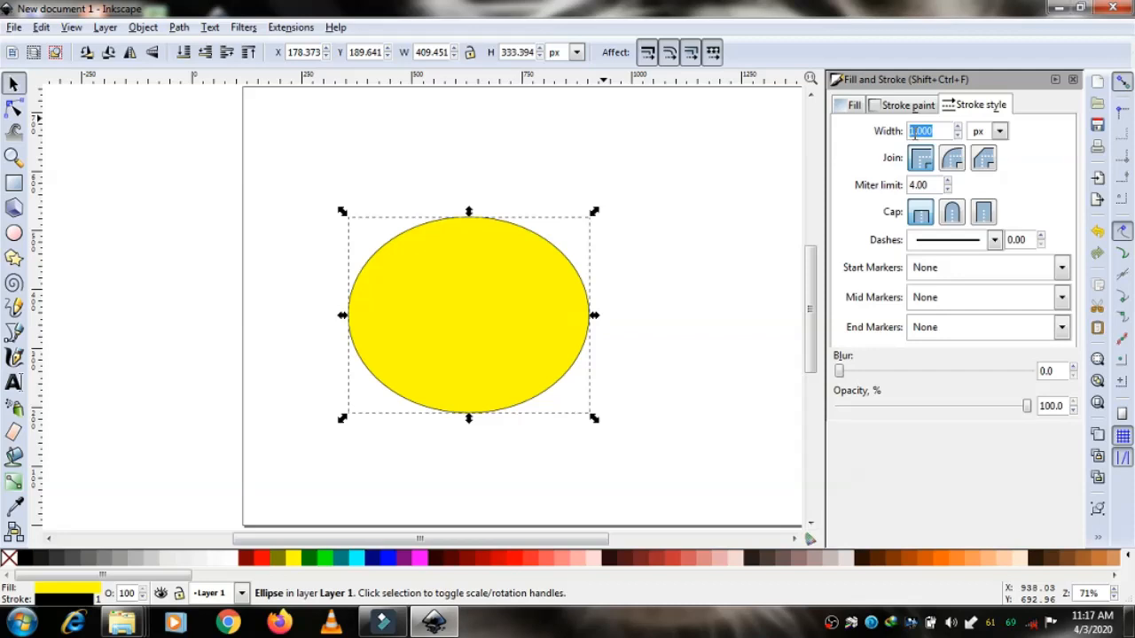
{"action": "left_click", "coordinate": [914, 132]}
{"action": "key", "text": "BackSpace"}
{"action": "type", "text": "6"}
Change the ellipse's stroke colour to brown with red 165, green 55 and blue 0, and close the fill and stroke settings.
{"action": "left_click", "coordinate": [909, 105]}
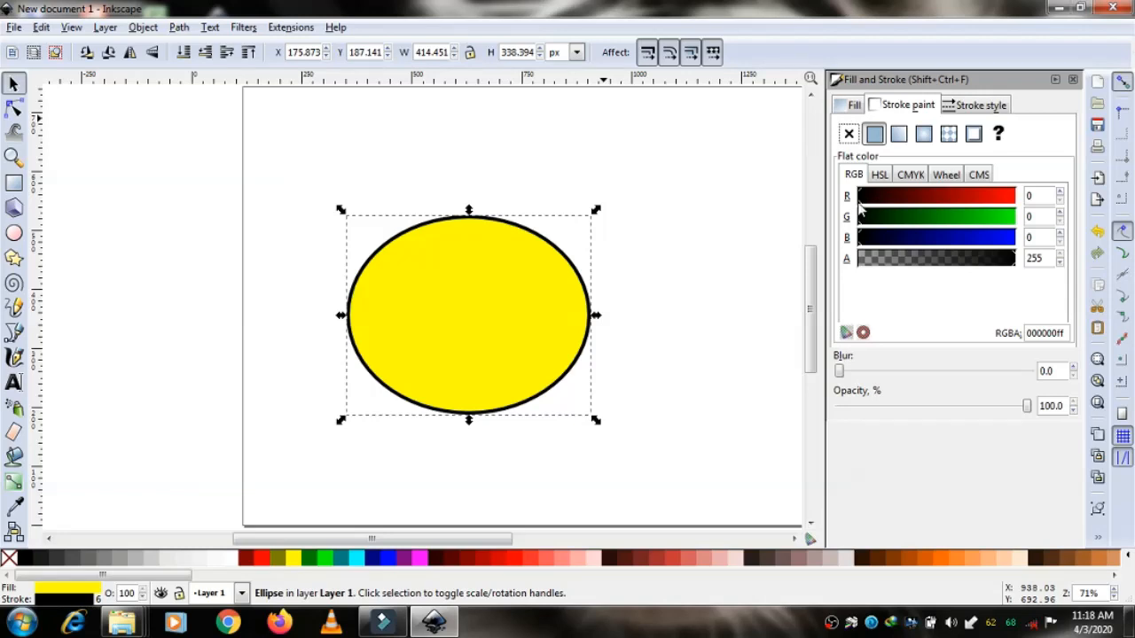
{"action": "left_click_drag", "start_coordinate": [860, 208], "coordinate": [959, 222]}
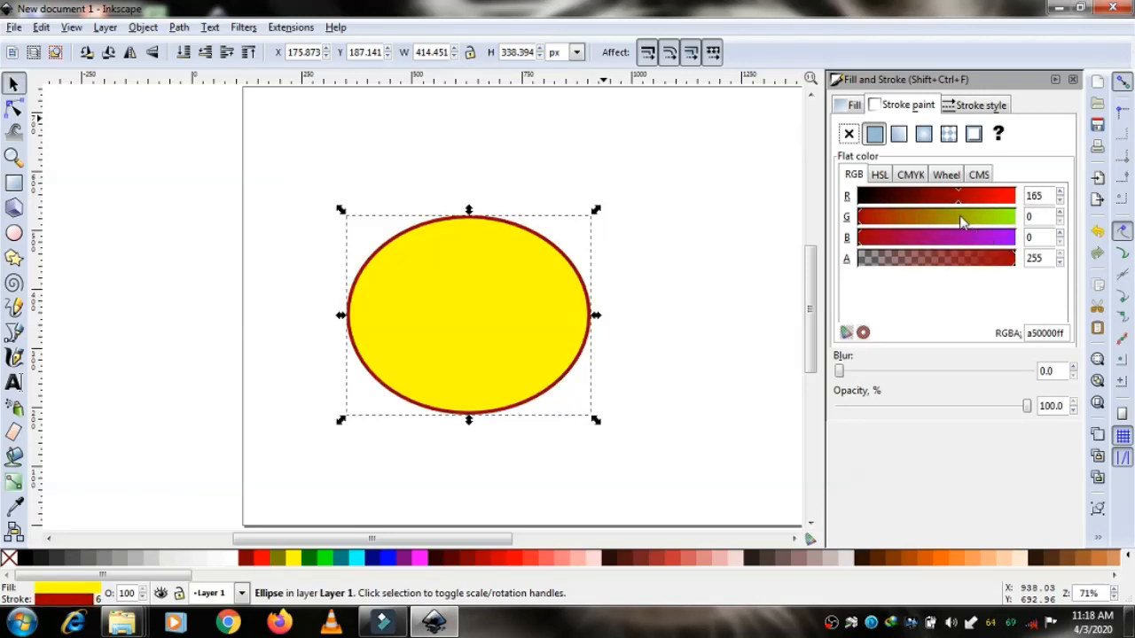
{"action": "left_click_drag", "start_coordinate": [856, 220], "coordinate": [891, 217]}
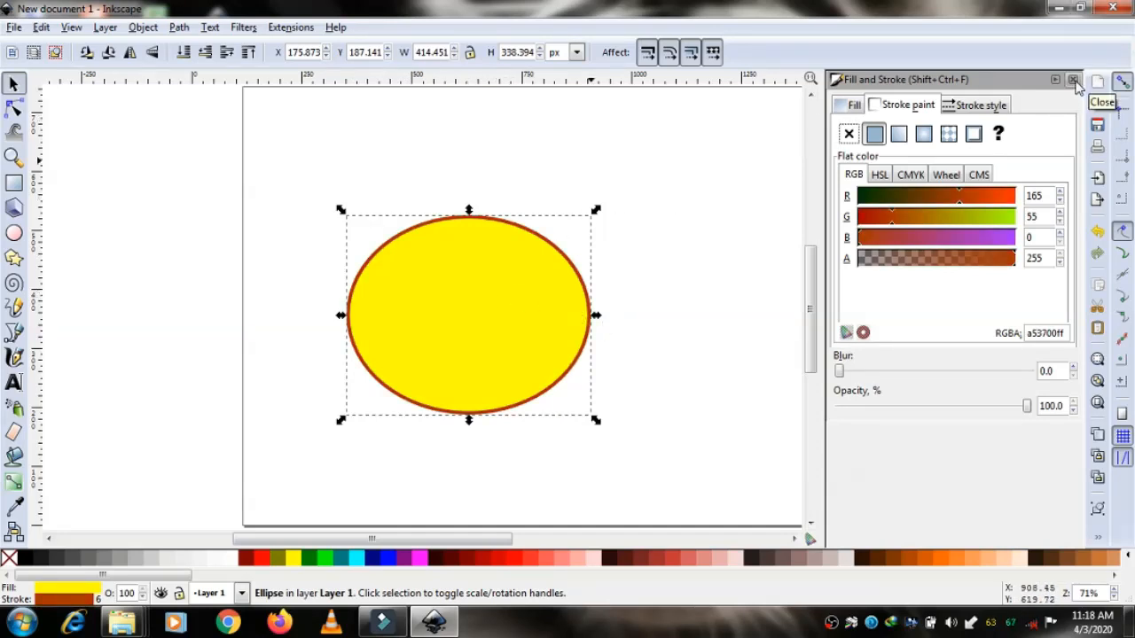
{"action": "left_click", "coordinate": [1073, 80]}
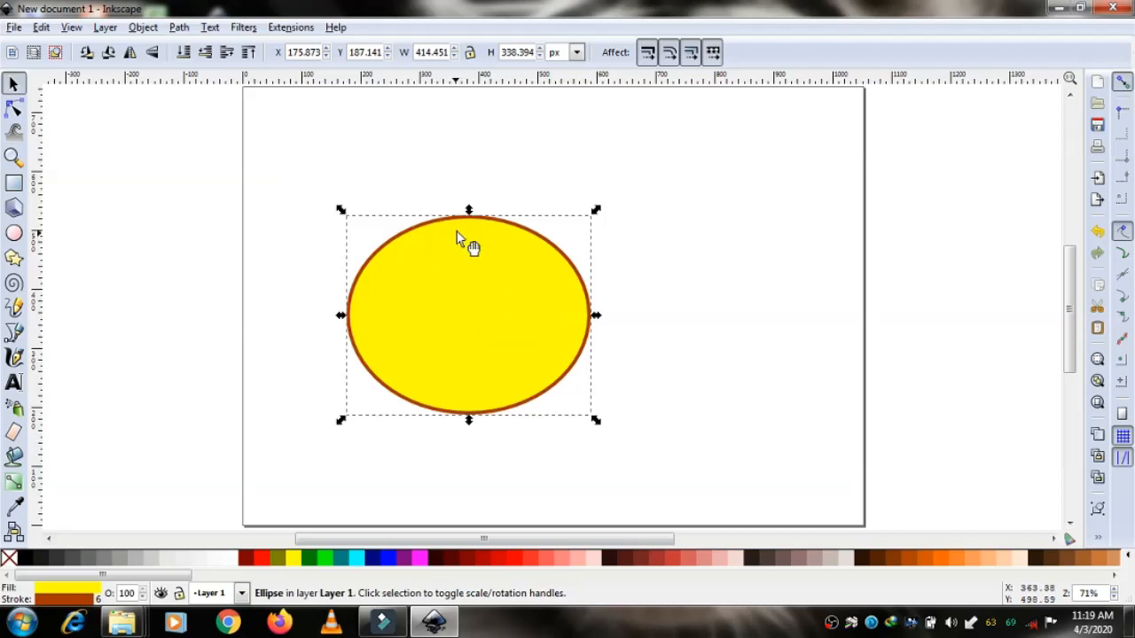
Reshape the yellow ellipse into an open arc of its lower half by moving its arc end points.
{"action": "left_click", "coordinate": [14, 111]}
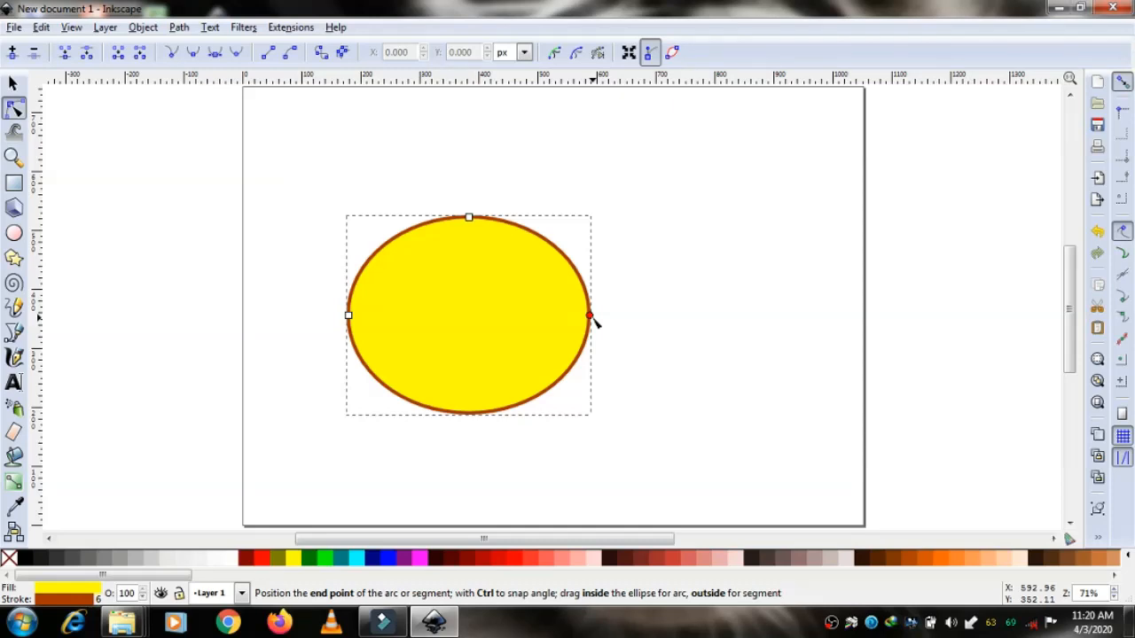
{"action": "left_click_drag", "start_coordinate": [592, 318], "coordinate": [361, 317]}
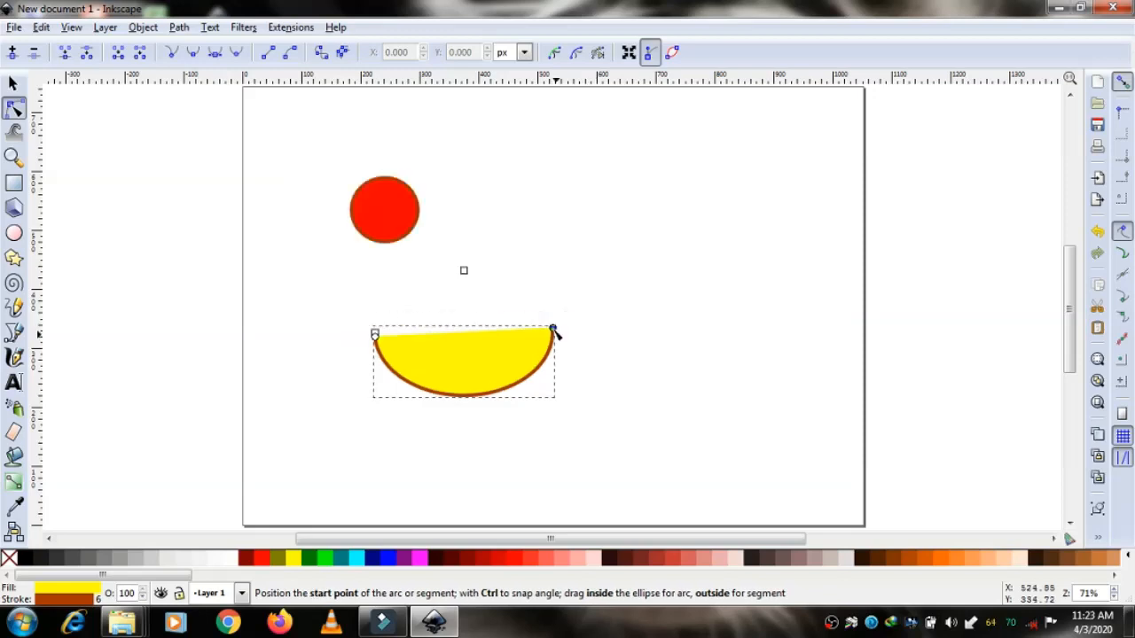
{"action": "left_click_drag", "start_coordinate": [553, 329], "coordinate": [555, 332]}
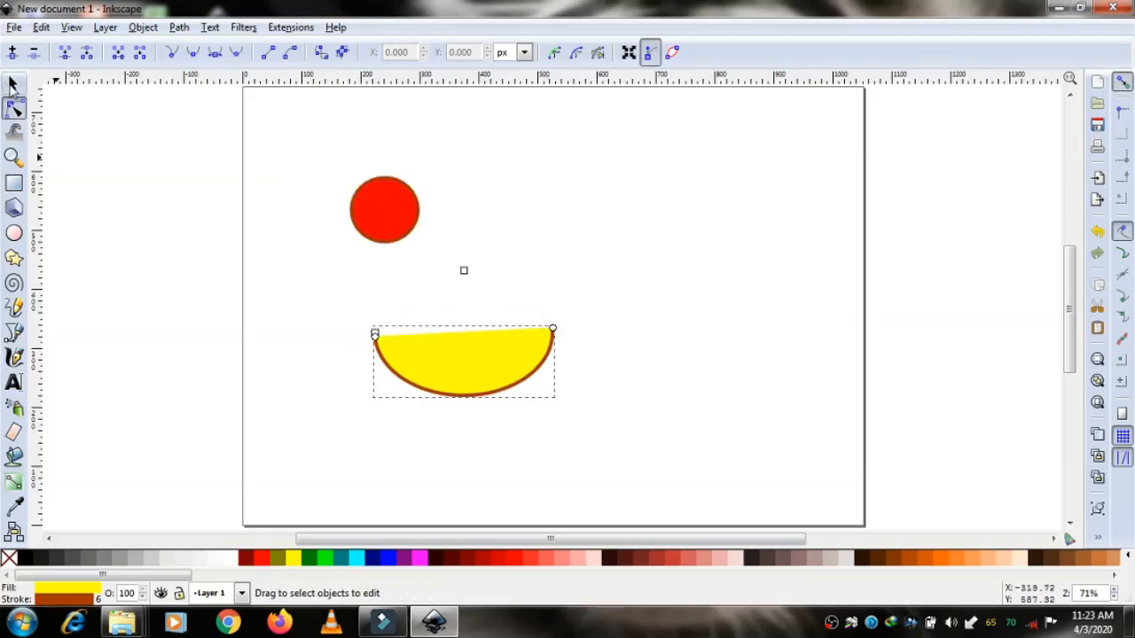
Rotate the yellow half ellipse counter-clockwise so its flat edge slopes upward to the right.
{"action": "left_click", "coordinate": [13, 82]}
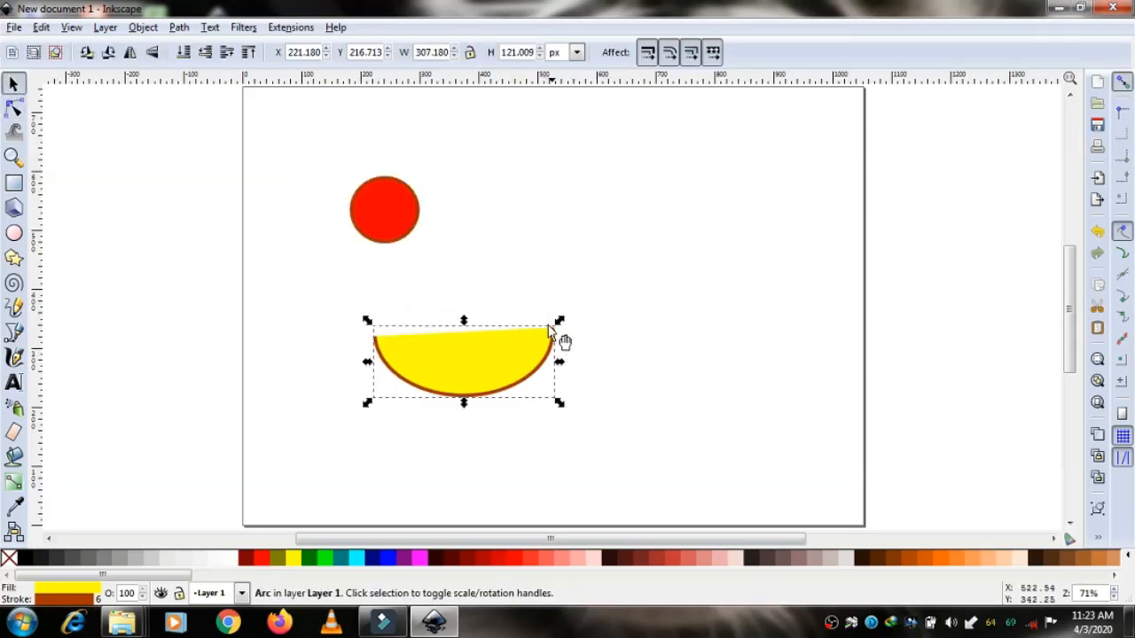
{"action": "left_click", "coordinate": [543, 369]}
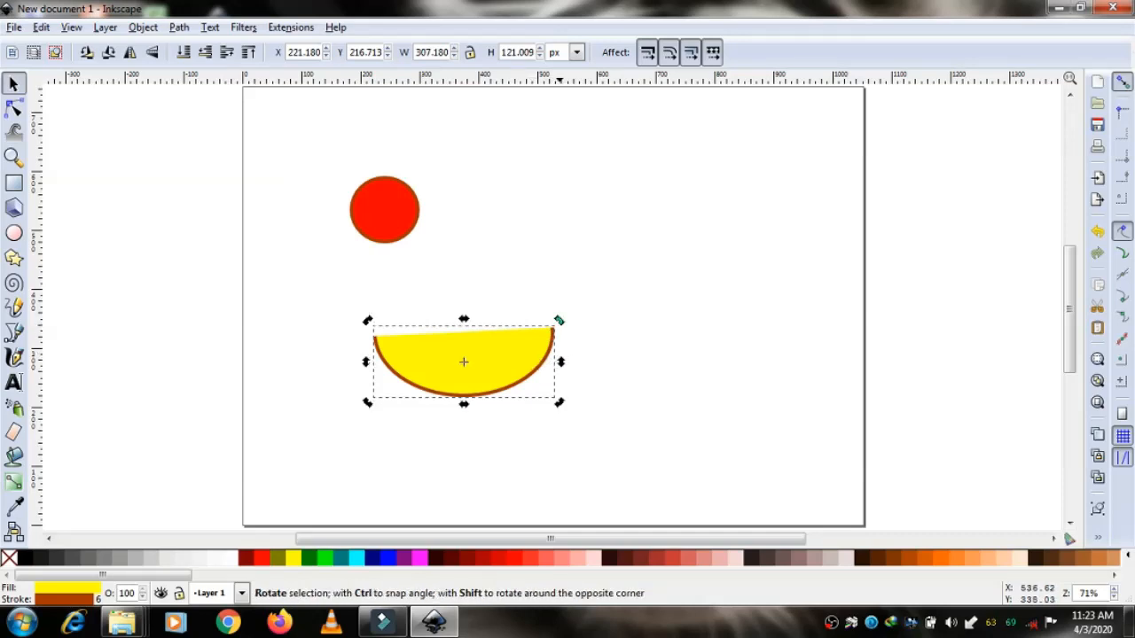
{"action": "left_click_drag", "start_coordinate": [558, 320], "coordinate": [545, 298]}
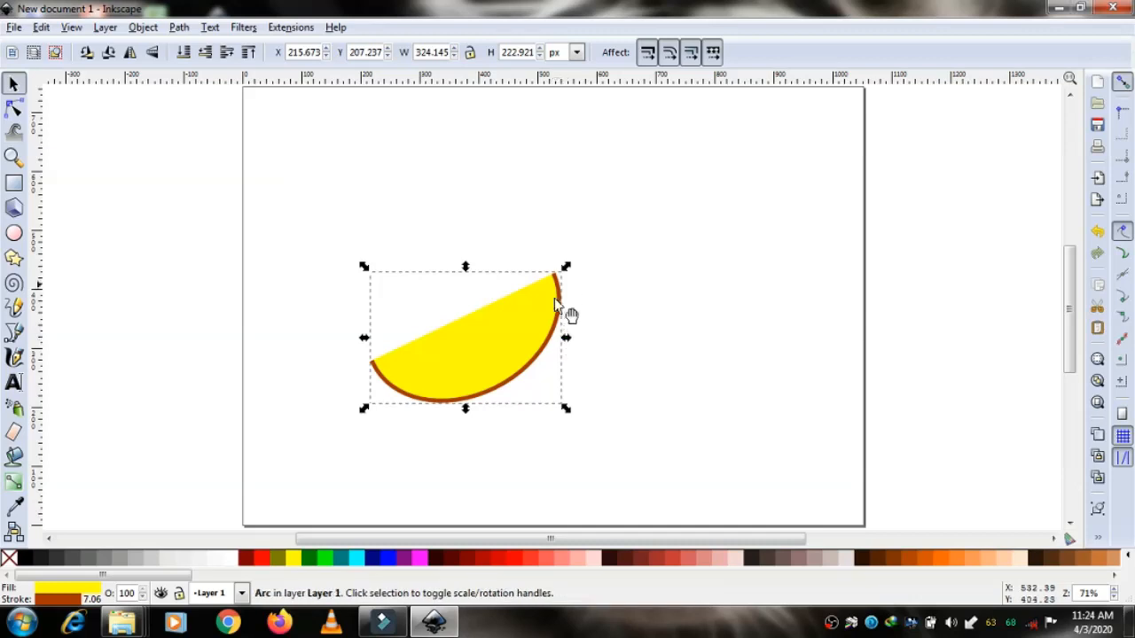
Enlarge the yellow half ellipse to about 583 by 340 px and move it toward the left side of the page.
{"action": "mouse_move", "coordinate": [564, 267]}
{"action": "left_mouse_down"}
{"action": "mouse_move", "coordinate": [556, 299]}
{"action": "mouse_move", "coordinate": [545, 293]}
{"action": "mouse_move", "coordinate": [549, 278]}
{"action": "mouse_move", "coordinate": [580, 235]}
{"action": "mouse_move", "coordinate": [667, 242]}
{"action": "mouse_move", "coordinate": [679, 177]}
{"action": "mouse_move", "coordinate": [700, 180]}
{"action": "mouse_move", "coordinate": [718, 206]}
{"action": "left_mouse_up"}
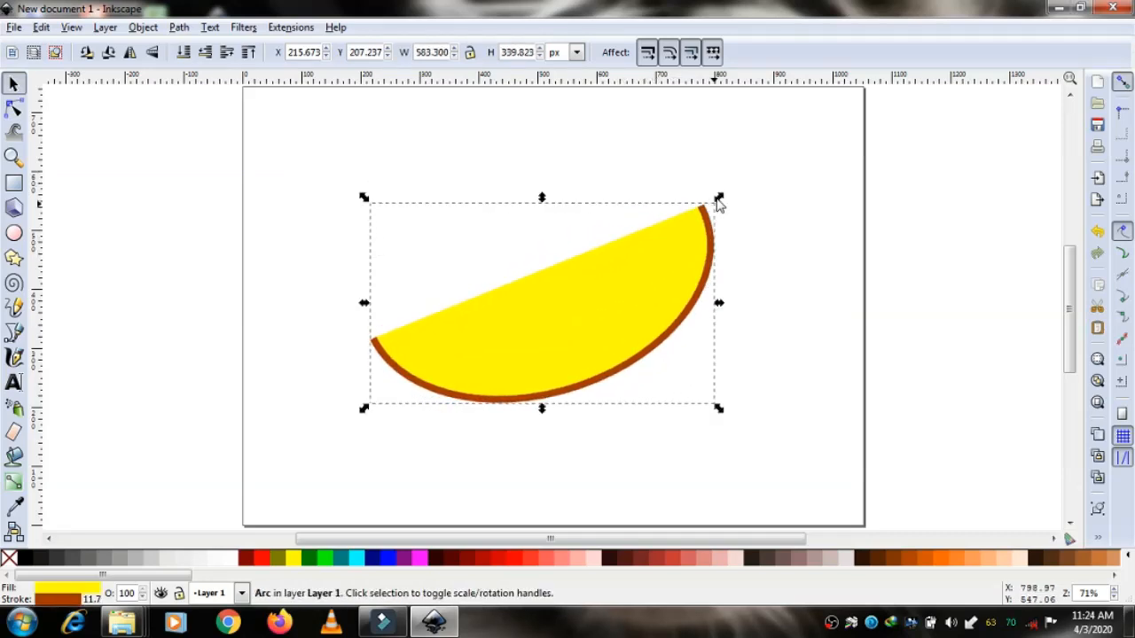
{"action": "left_click", "coordinate": [553, 254]}
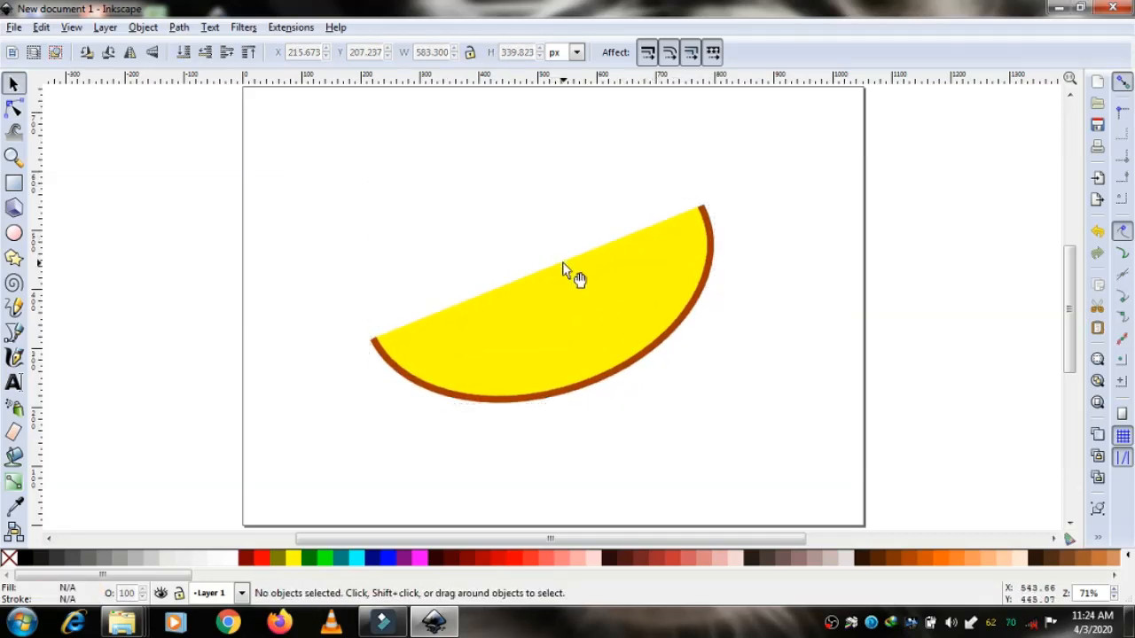
{"action": "left_click", "coordinate": [577, 291]}
{"action": "left_click_drag", "start_coordinate": [568, 284], "coordinate": [474, 271]}
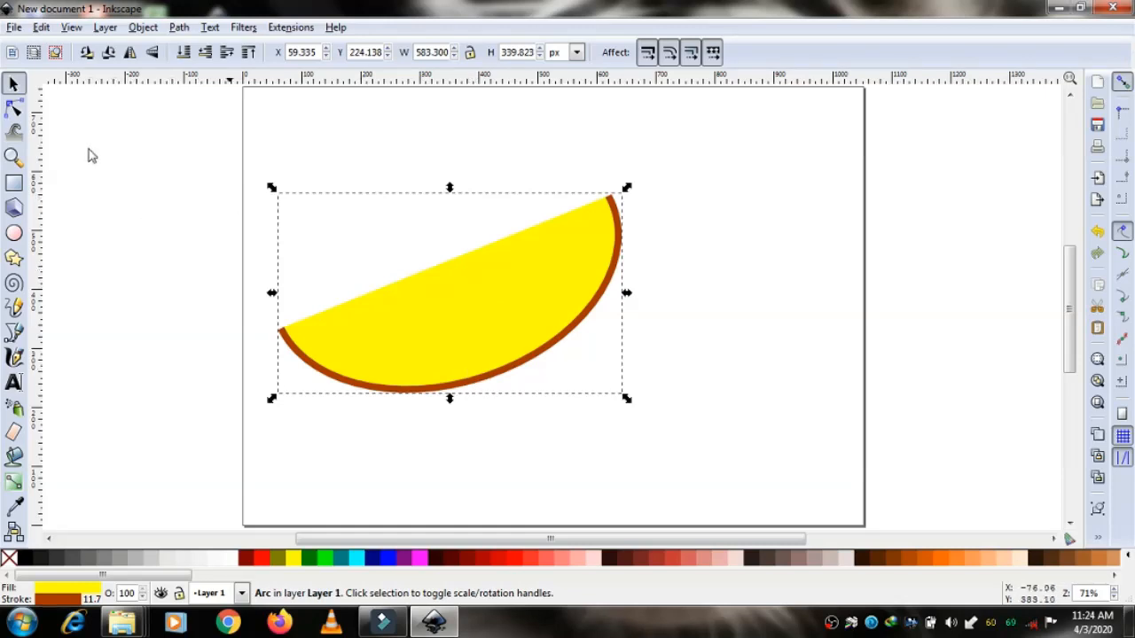
Draw a small ellipse about 148 by 119 px below the yellow slice and extend its arc to a nearly full ellipse.
{"action": "left_click", "coordinate": [15, 233]}
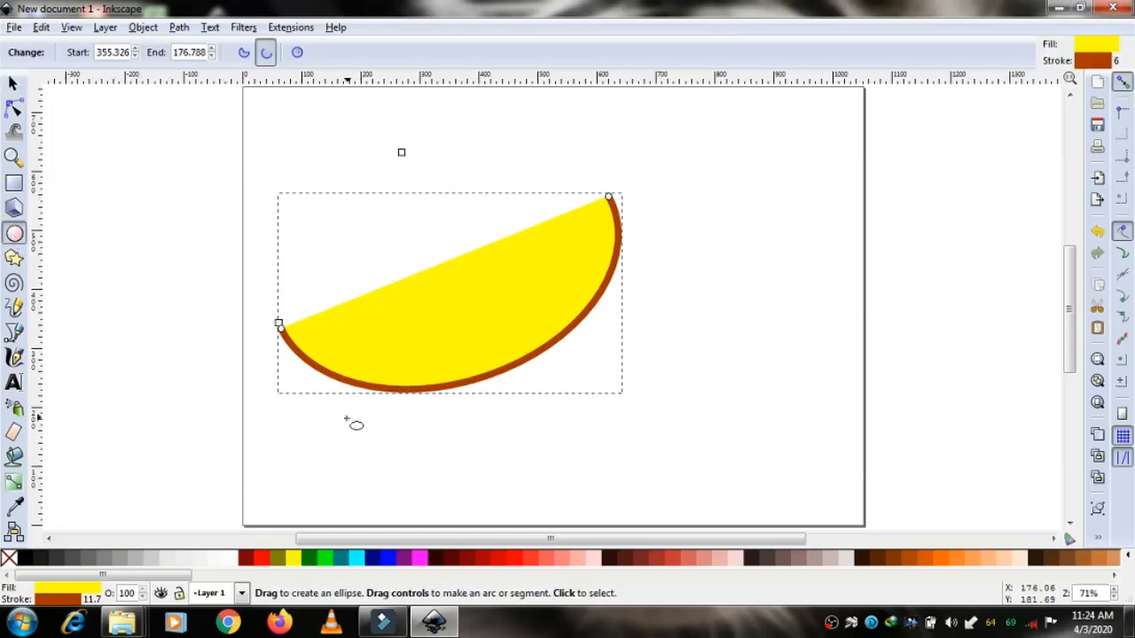
{"action": "left_click_drag", "start_coordinate": [395, 428], "coordinate": [485, 498]}
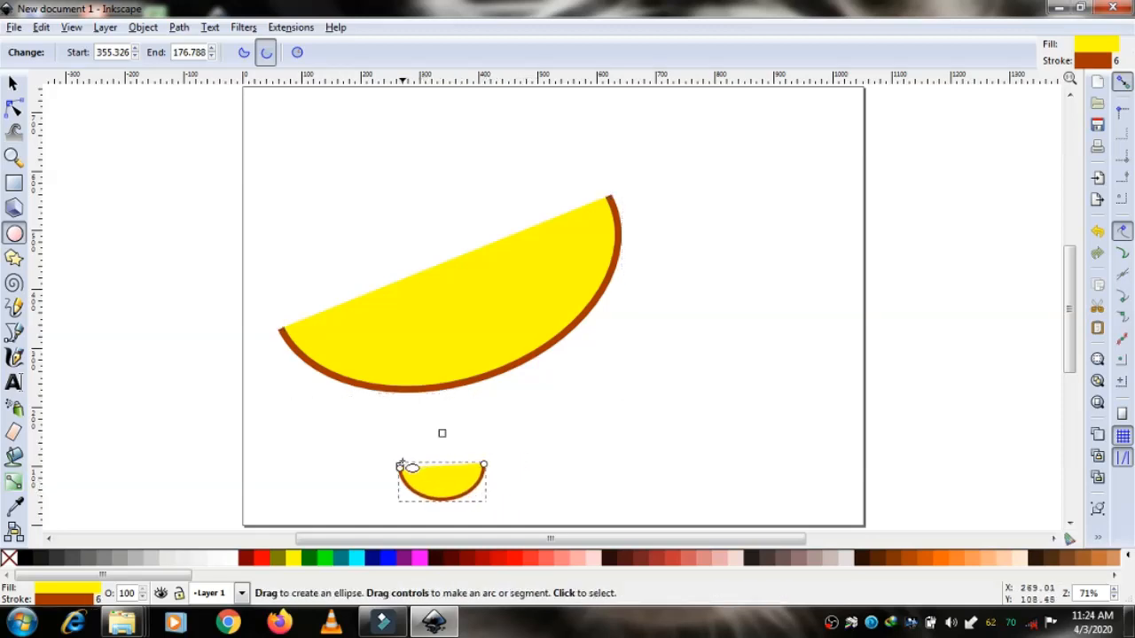
{"action": "left_click_drag", "start_coordinate": [399, 464], "coordinate": [483, 461]}
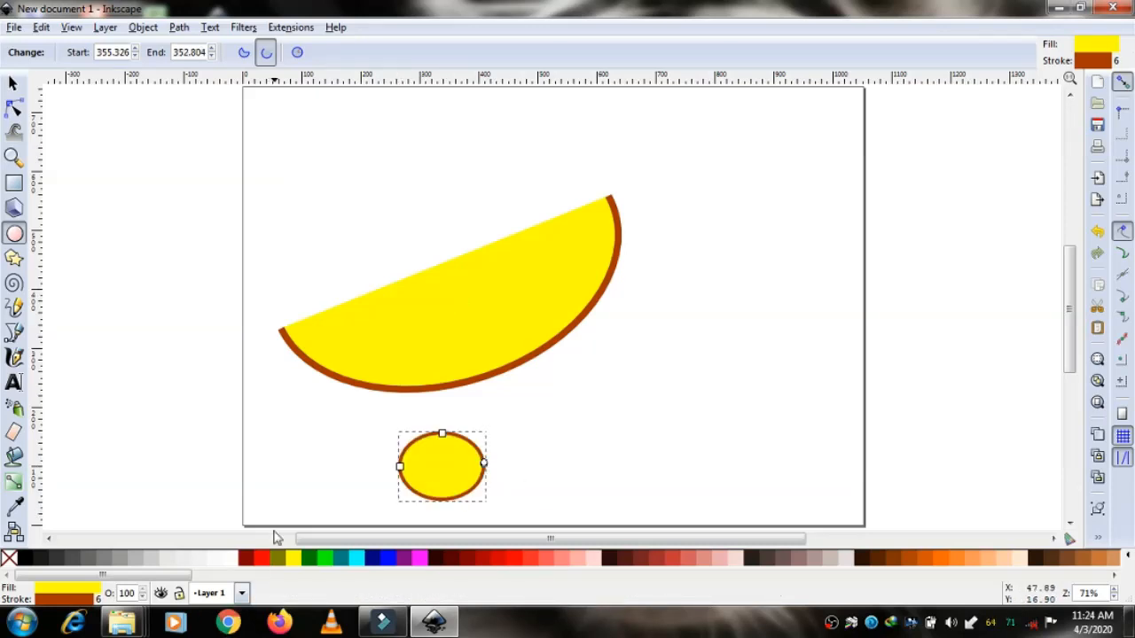
Fill the small ellipse with red and scale it down to about 21.5 by 21.5 px.
{"action": "left_click", "coordinate": [262, 559]}
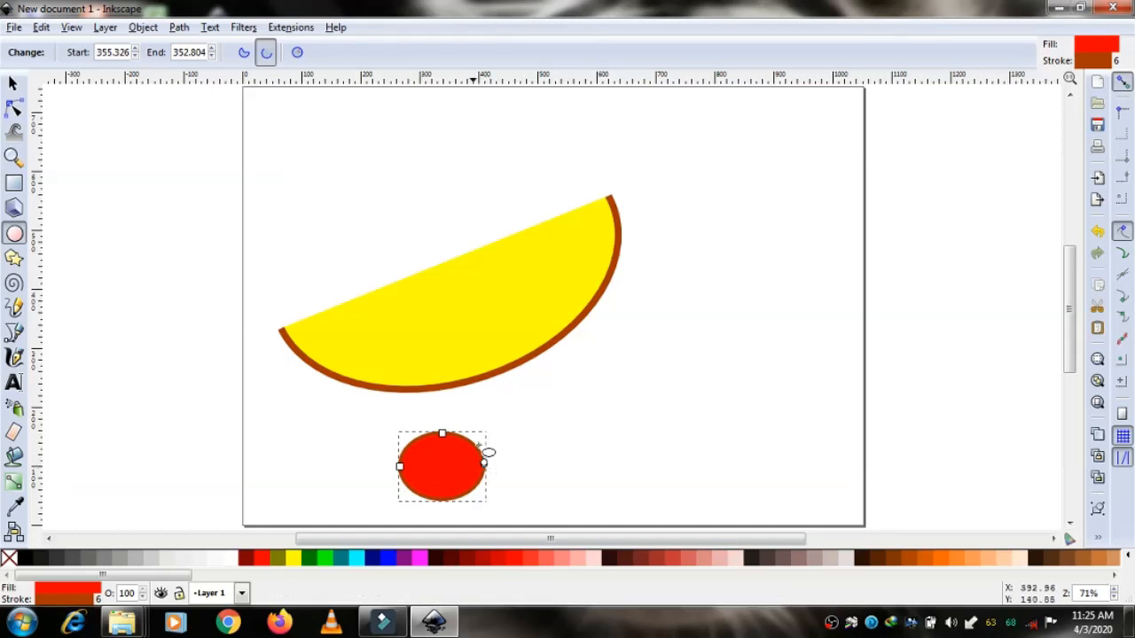
{"action": "left_click", "coordinate": [13, 82]}
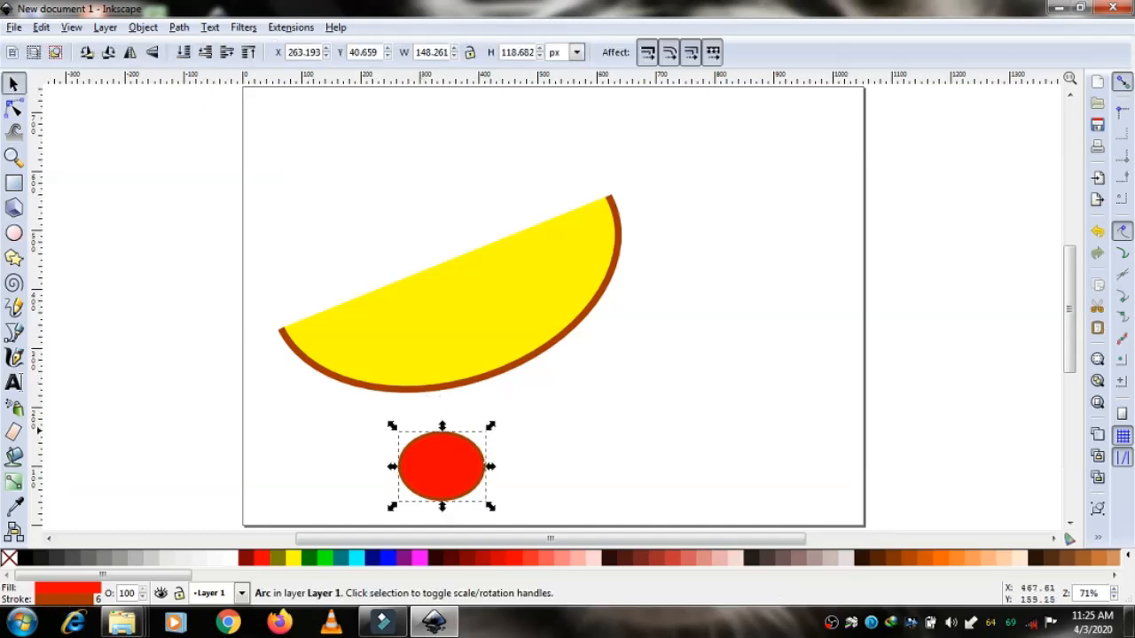
{"action": "left_click_drag", "start_coordinate": [491, 429], "coordinate": [417, 488]}
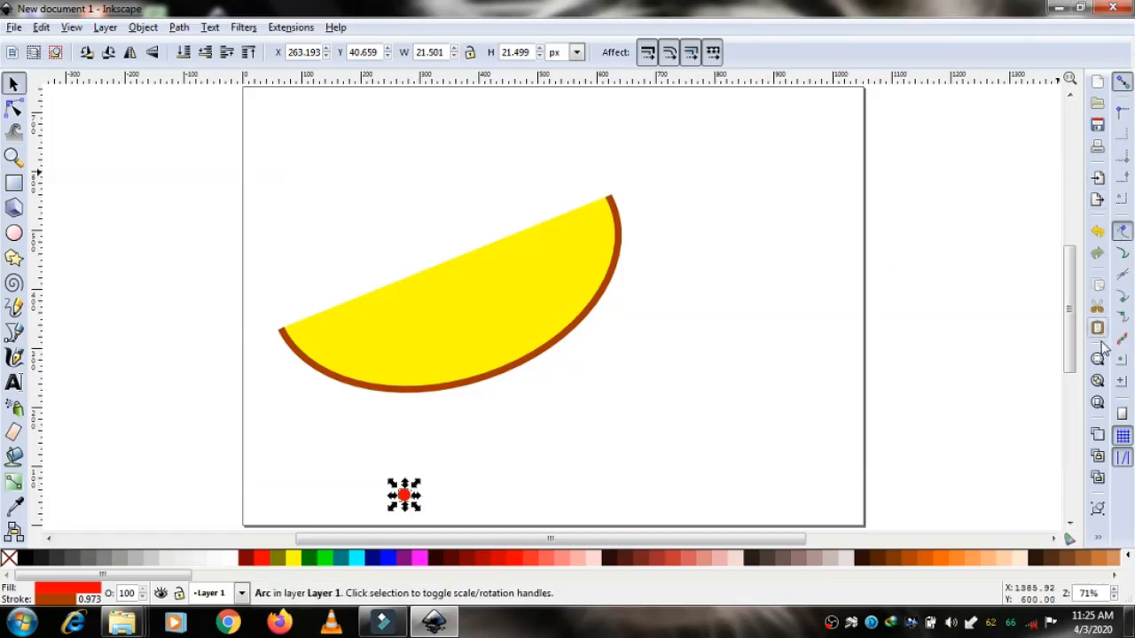
Copy the small red dot and scatter pasted duplicates across the whole yellow slice.
{"action": "left_click", "coordinate": [1099, 287]}
{"action": "left_click", "coordinate": [1098, 328]}
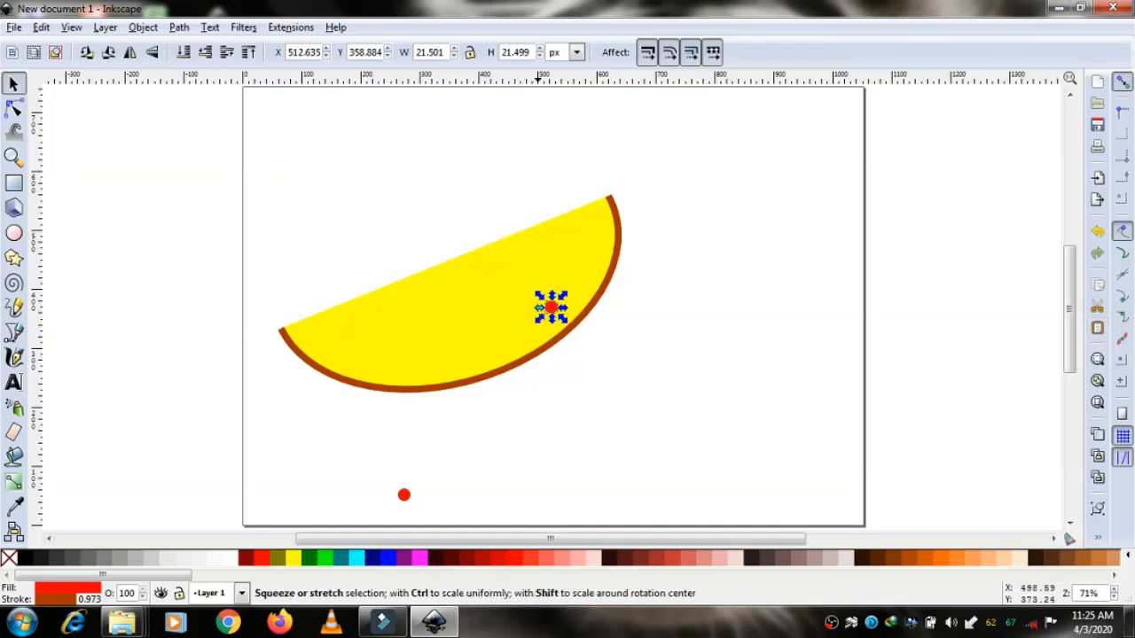
{"action": "left_click_drag", "start_coordinate": [551, 307], "coordinate": [521, 272]}
{"action": "key", "text": "ctrl+v"}
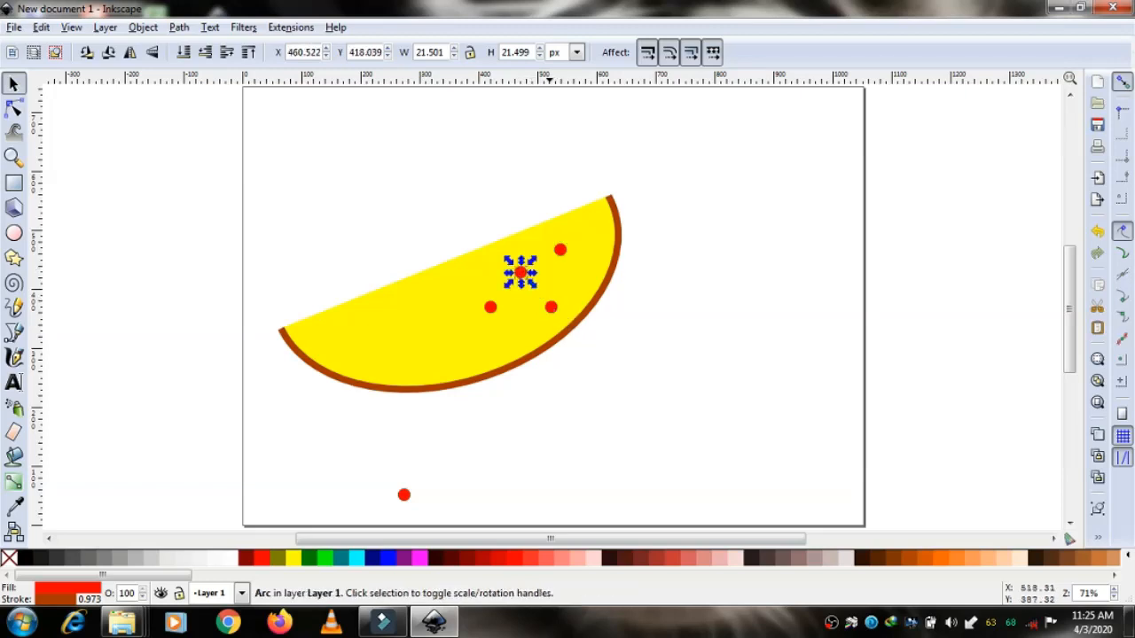
{"action": "left_click_drag", "start_coordinate": [550, 307], "coordinate": [521, 332]}
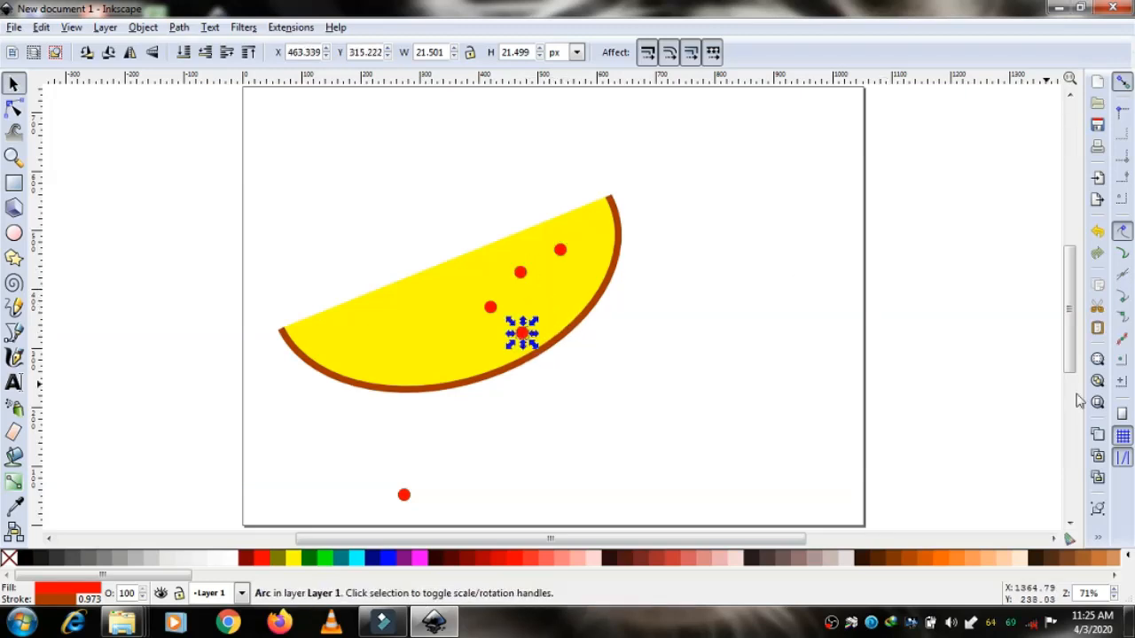
{"action": "left_click", "coordinate": [1098, 329]}
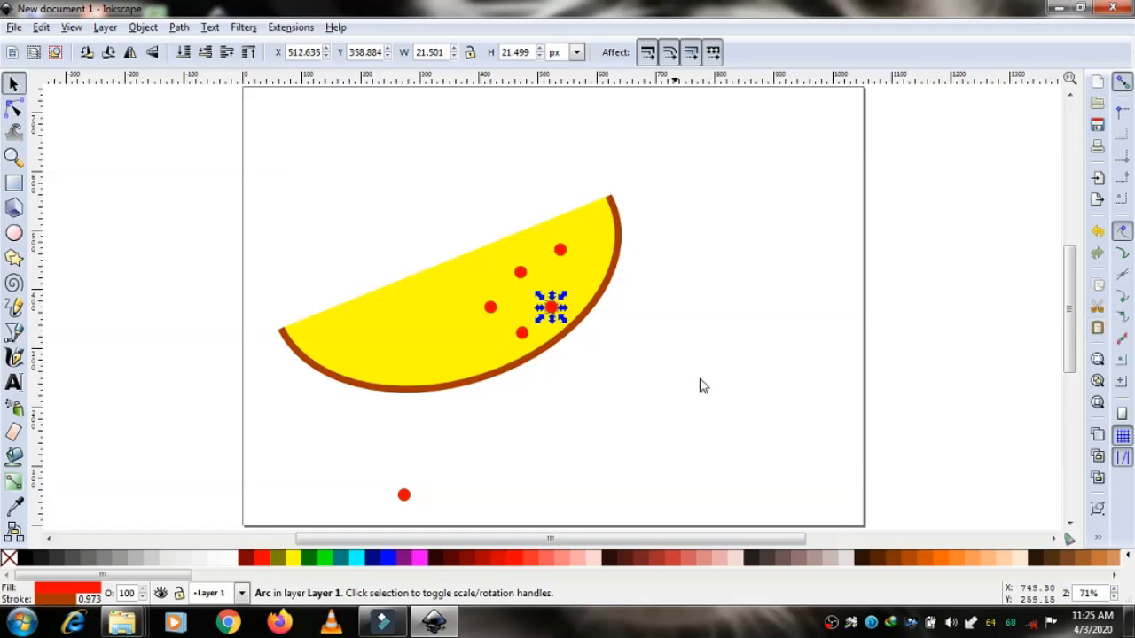
{"action": "left_click_drag", "start_coordinate": [551, 310], "coordinate": [378, 344]}
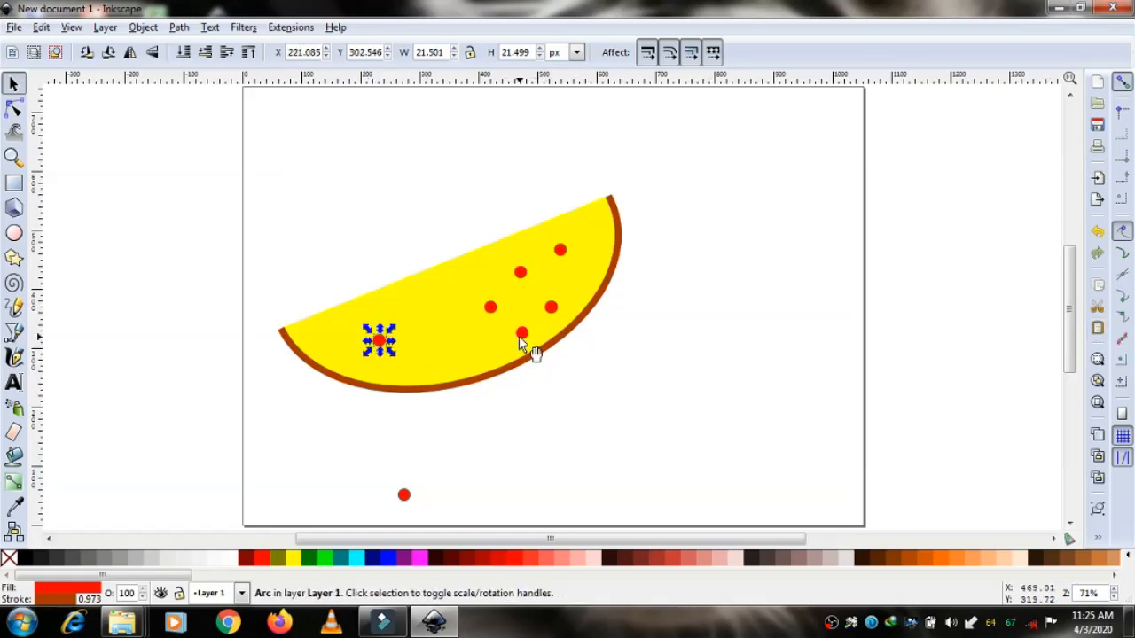
{"action": "left_click_drag", "start_coordinate": [549, 308], "coordinate": [453, 297]}
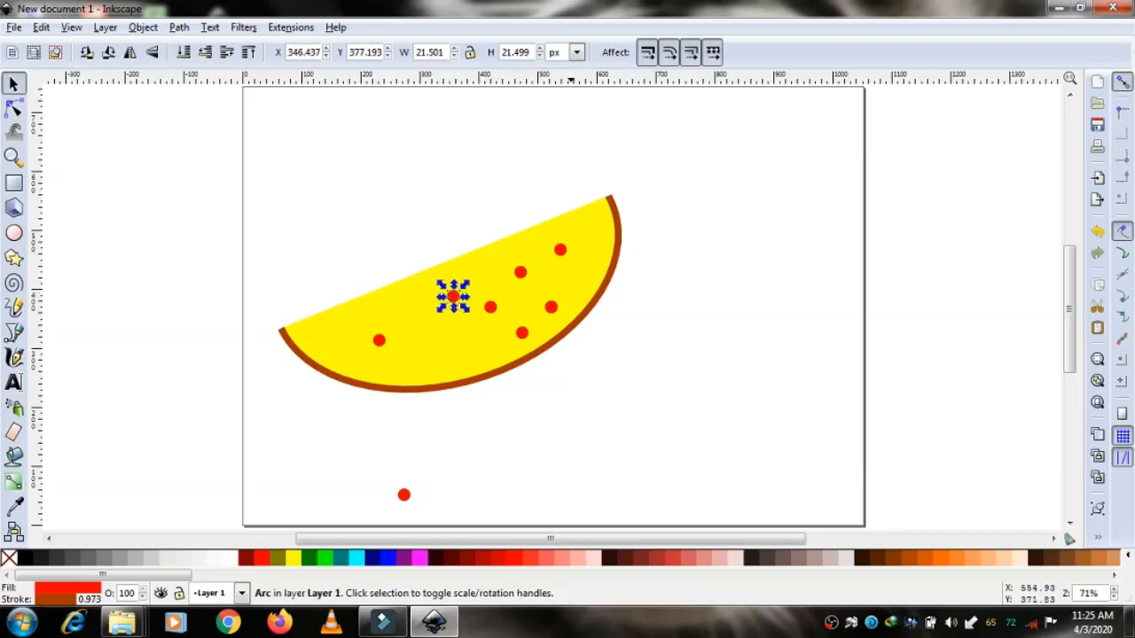
{"action": "mouse_move", "coordinate": [551, 309]}
{"action": "left_mouse_down"}
{"action": "mouse_move", "coordinate": [561, 296]}
{"action": "mouse_move", "coordinate": [450, 376]}
{"action": "mouse_move", "coordinate": [560, 292]}
{"action": "left_mouse_up"}
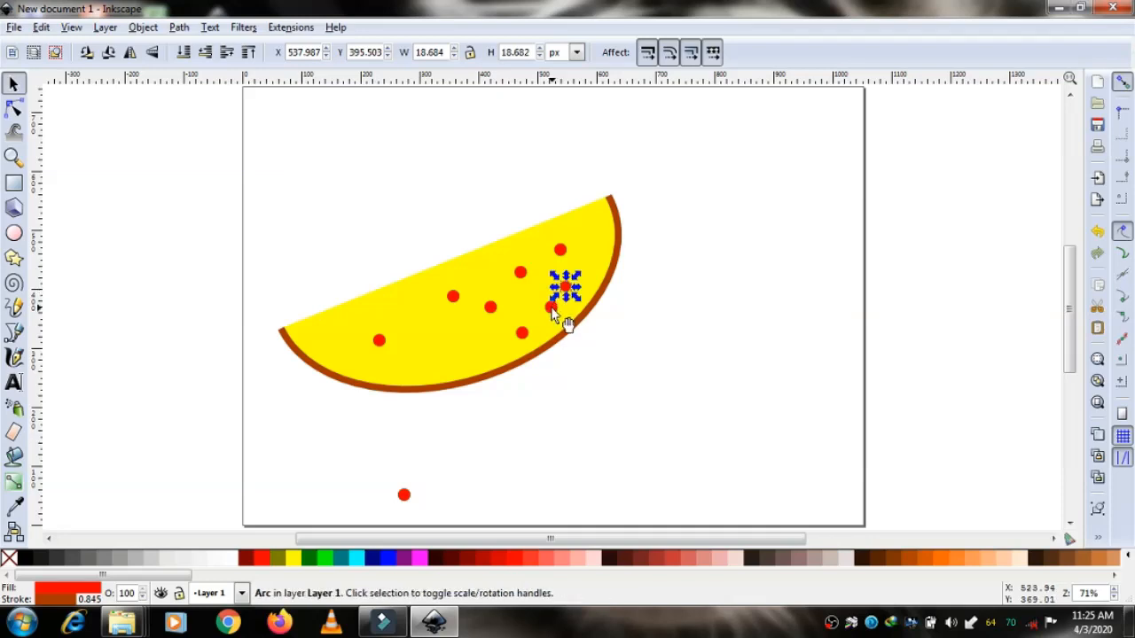
{"action": "left_click", "coordinate": [553, 309]}
{"action": "left_click_drag", "start_coordinate": [564, 320], "coordinate": [453, 350]}
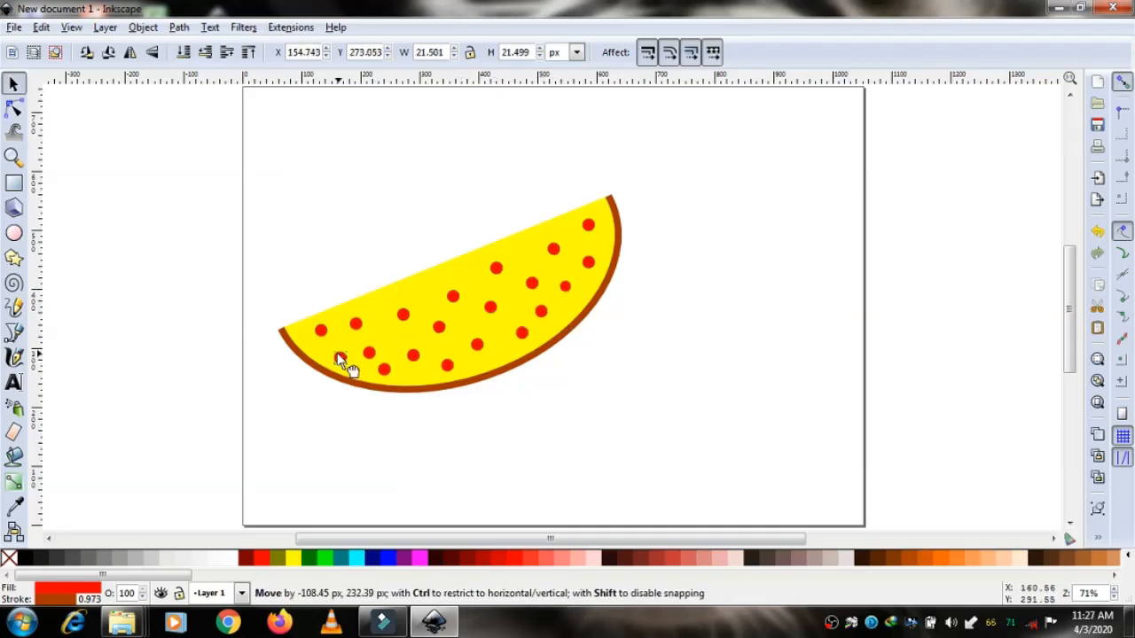
{"action": "left_click_drag", "start_coordinate": [347, 365], "coordinate": [348, 366]}
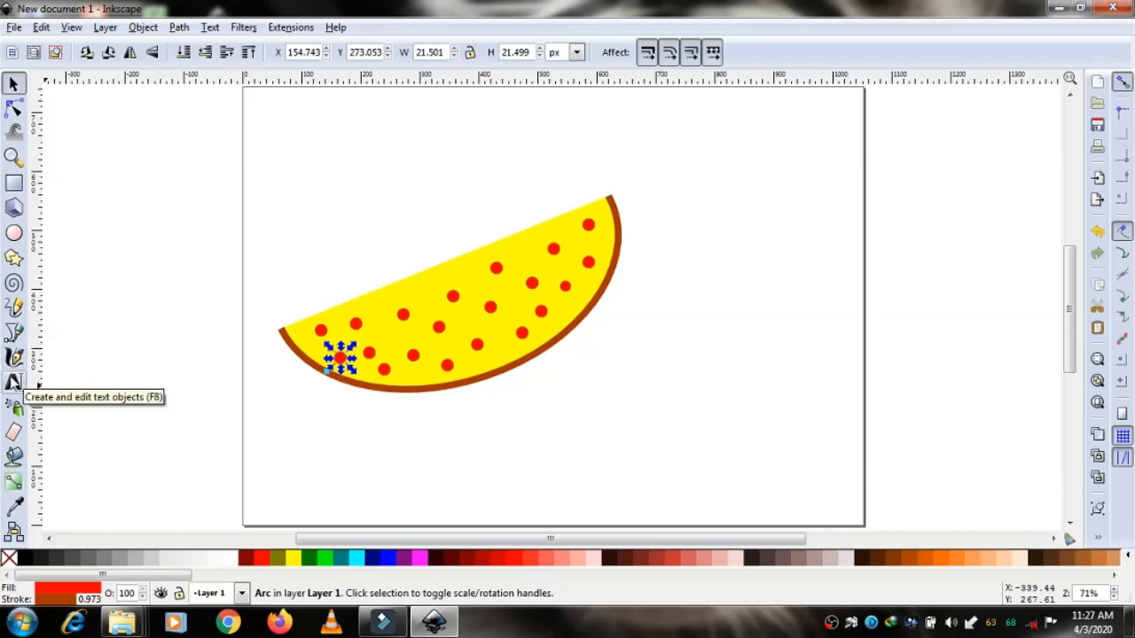
Create a text frame at the slice's right end and enter "All fresh" in it.
{"action": "left_click", "coordinate": [14, 383]}
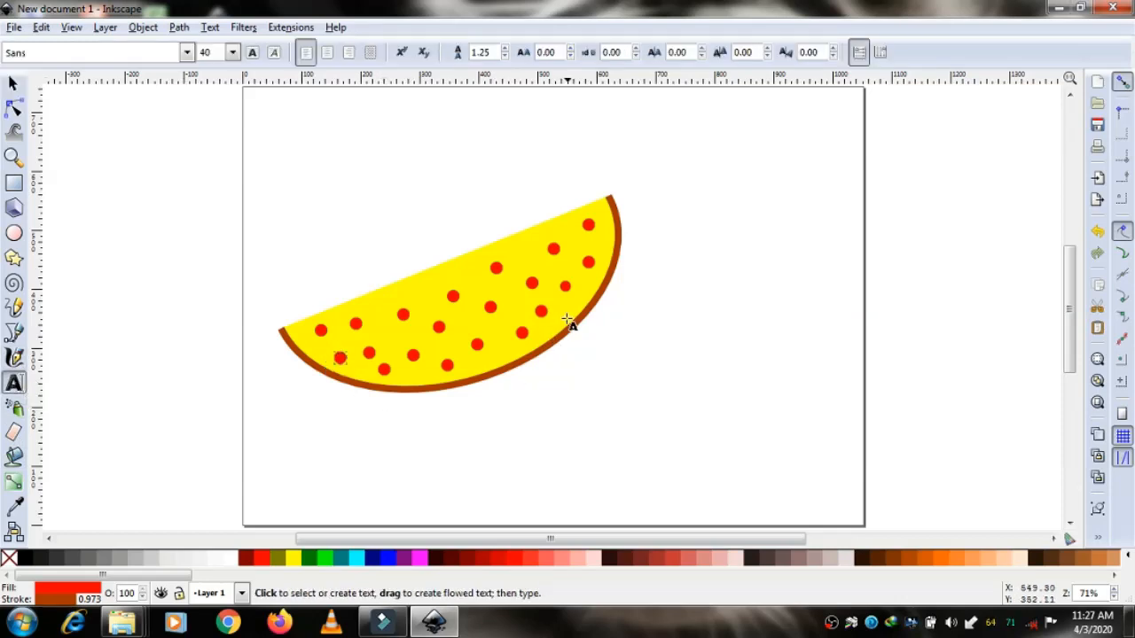
{"action": "left_click_drag", "start_coordinate": [584, 262], "coordinate": [699, 445]}
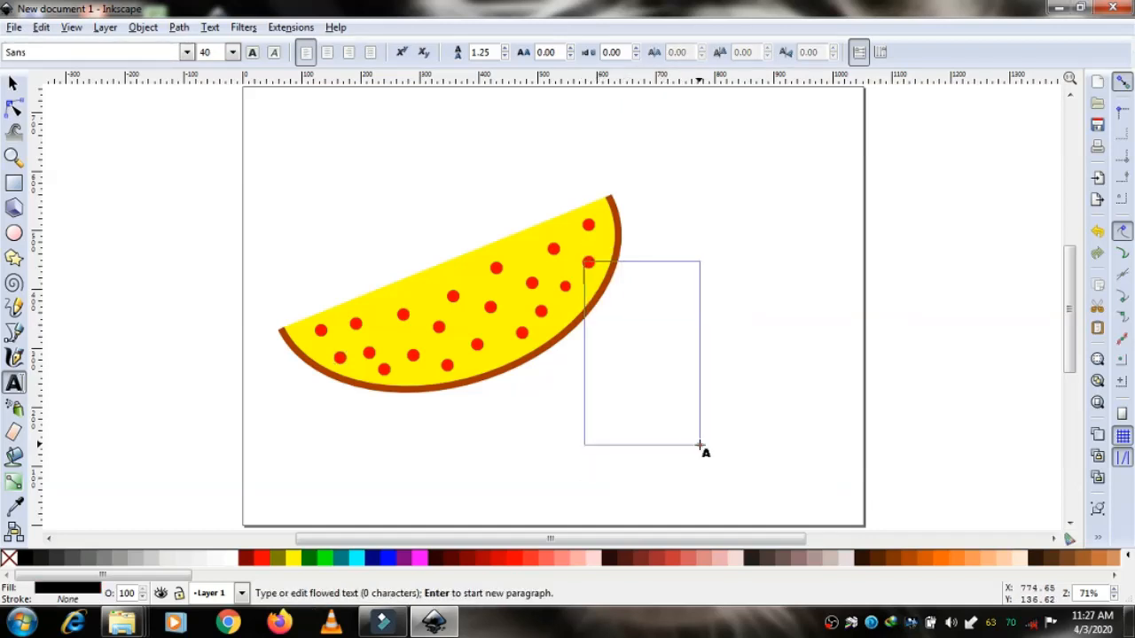
{"action": "type", "text": "All F"}
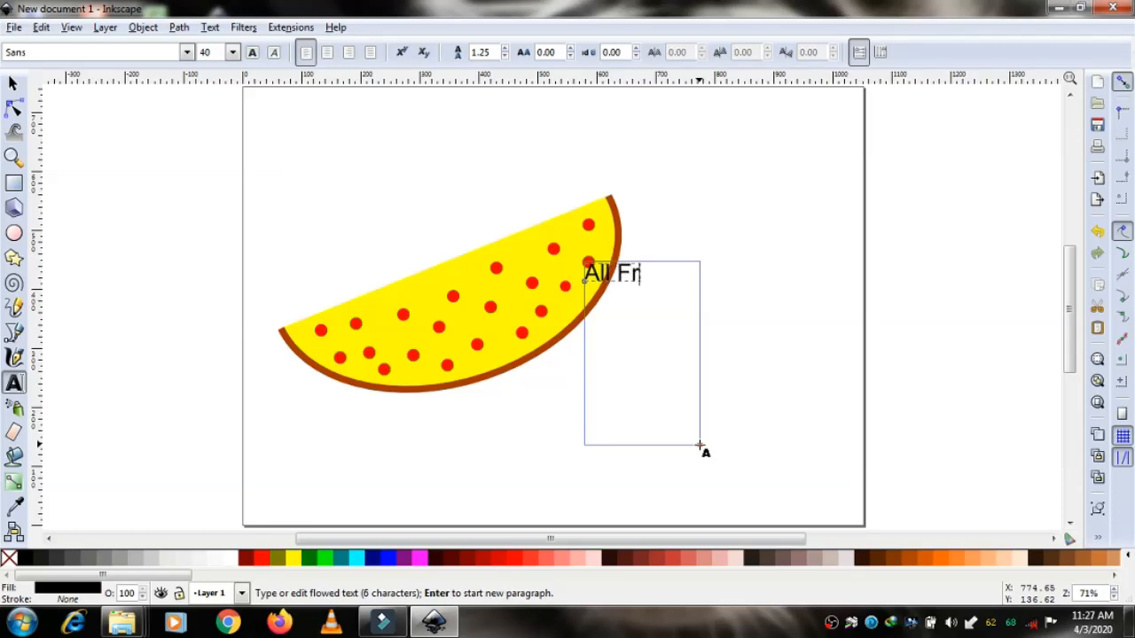
{"action": "key", "text": "BackSpace"}
{"action": "type", "text": "fresh"}
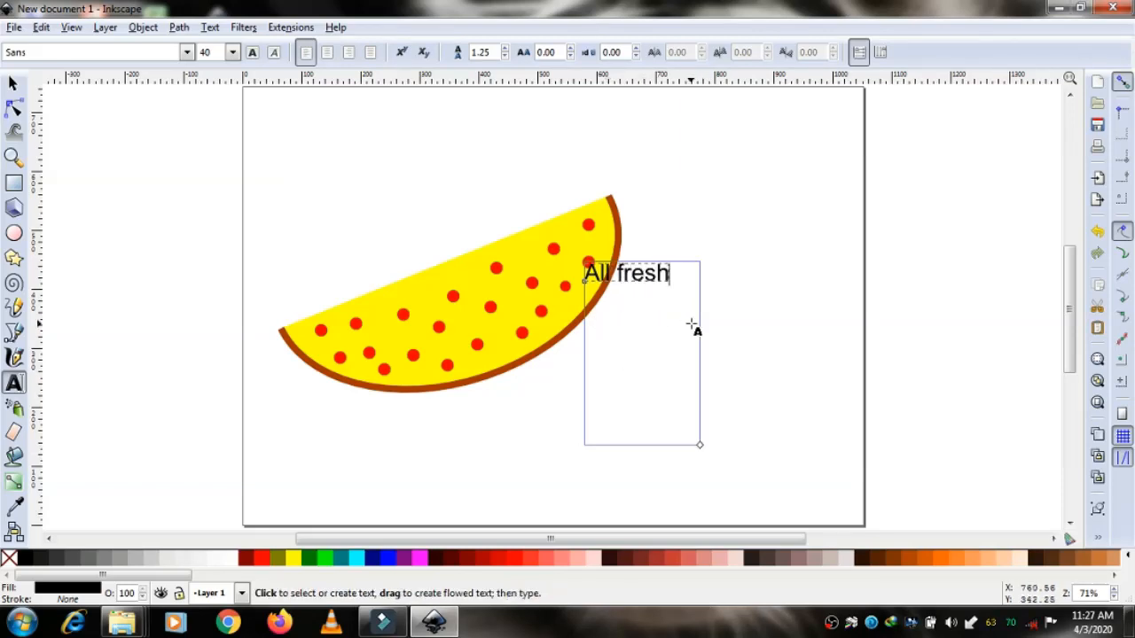
Enlarge the "All fresh" text to about 449 by 192 px, fill it with navy blue and place it overlapping the slice's right end.
{"action": "left_click", "coordinate": [19, 85]}
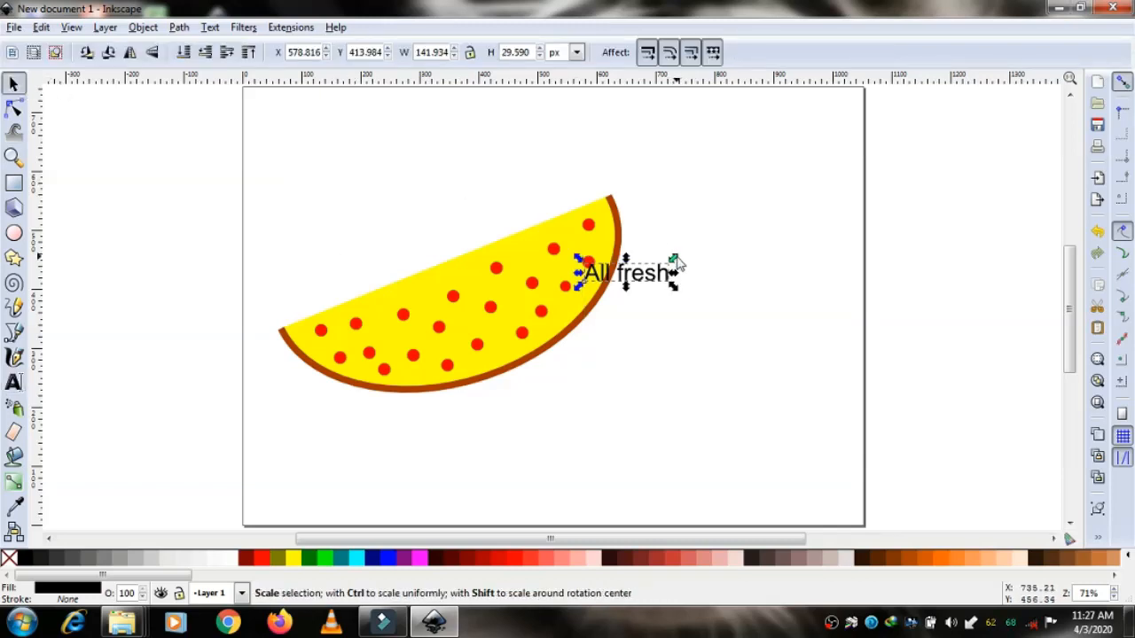
{"action": "left_click_drag", "start_coordinate": [674, 259], "coordinate": [678, 332]}
{"action": "left_click_drag", "start_coordinate": [742, 316], "coordinate": [749, 357]}
{"action": "left_click", "coordinate": [800, 347]}
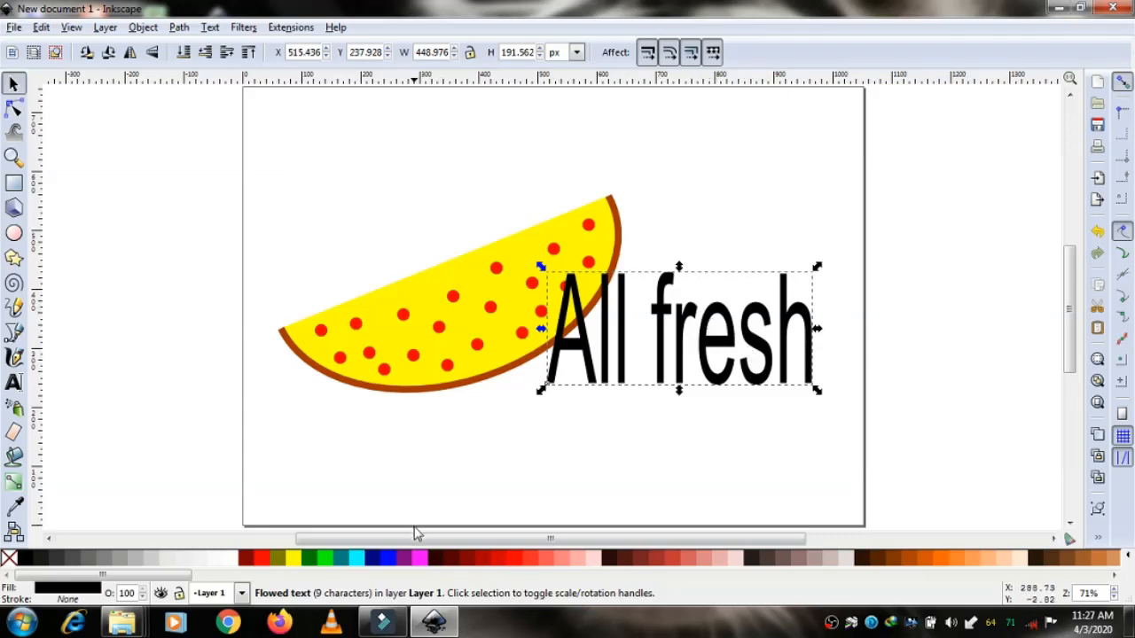
{"action": "left_click", "coordinate": [374, 559]}
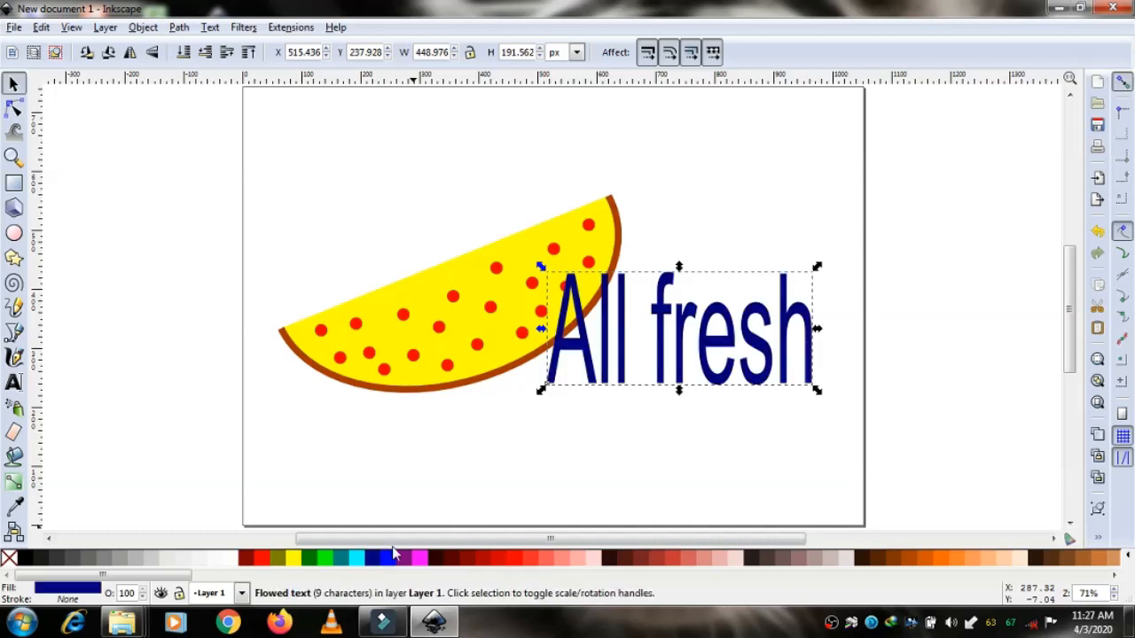
{"action": "left_click_drag", "start_coordinate": [755, 354], "coordinate": [743, 353]}
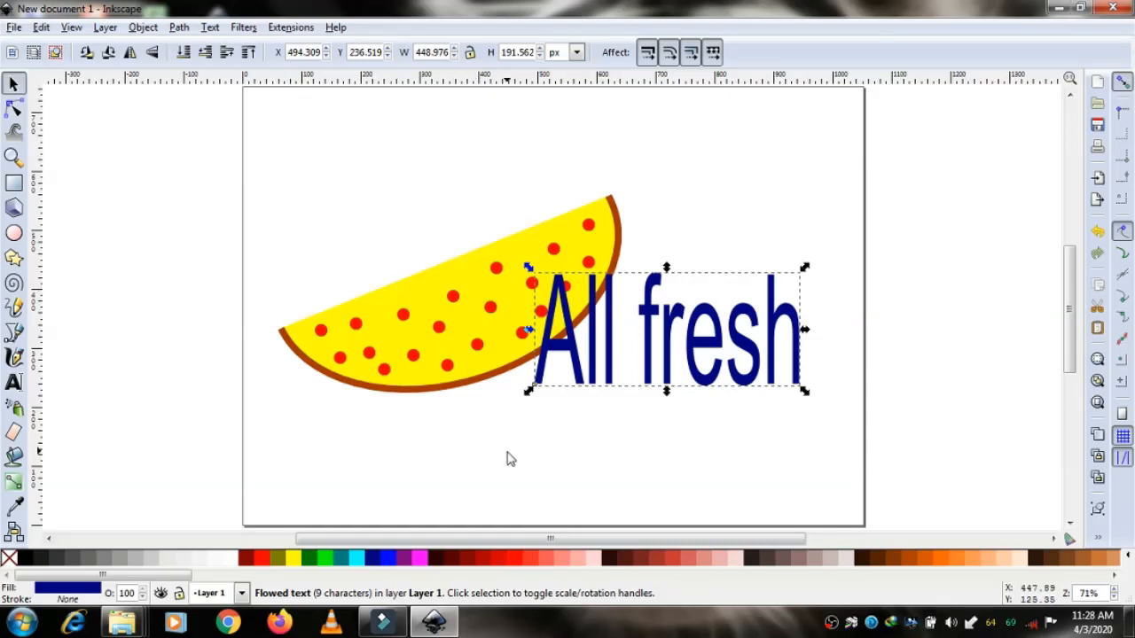
Add a separate text line reading "Toko Buah" just below the "All fresh" text.
{"action": "key", "text": "t"}
{"action": "scroll", "coordinate": [494, 373], "scroll_direction": "down", "scroll_amount": 2}
{"action": "left_click", "coordinate": [494, 372]}
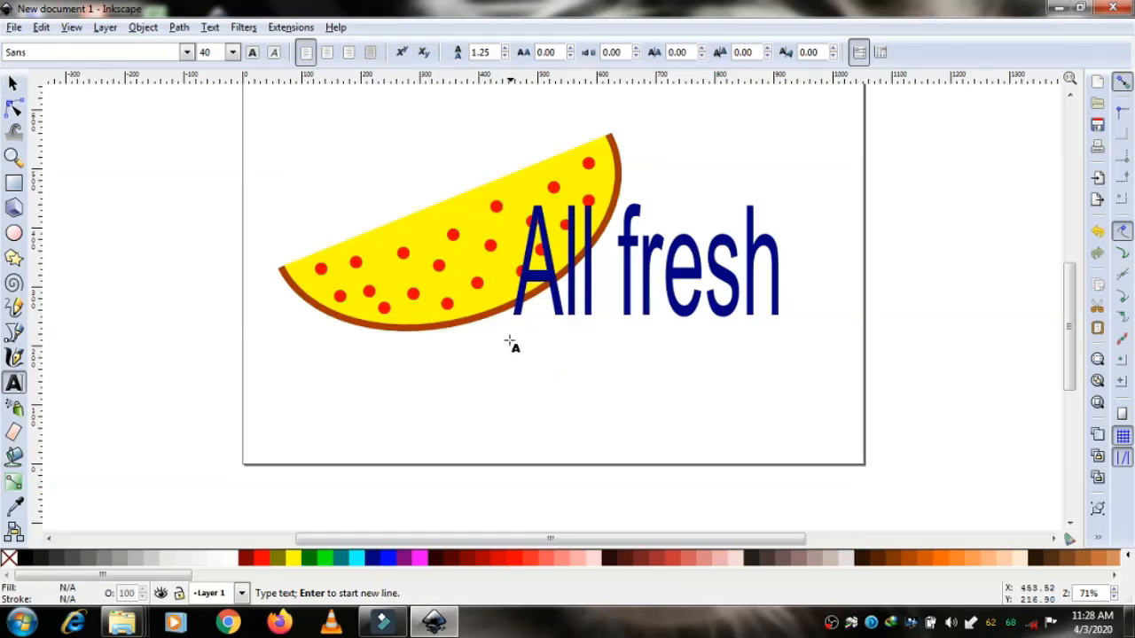
{"action": "left_click_drag", "start_coordinate": [511, 345], "coordinate": [514, 342]}
{"action": "left_click", "coordinate": [514, 342]}
{"action": "type", "text": "Toko "}
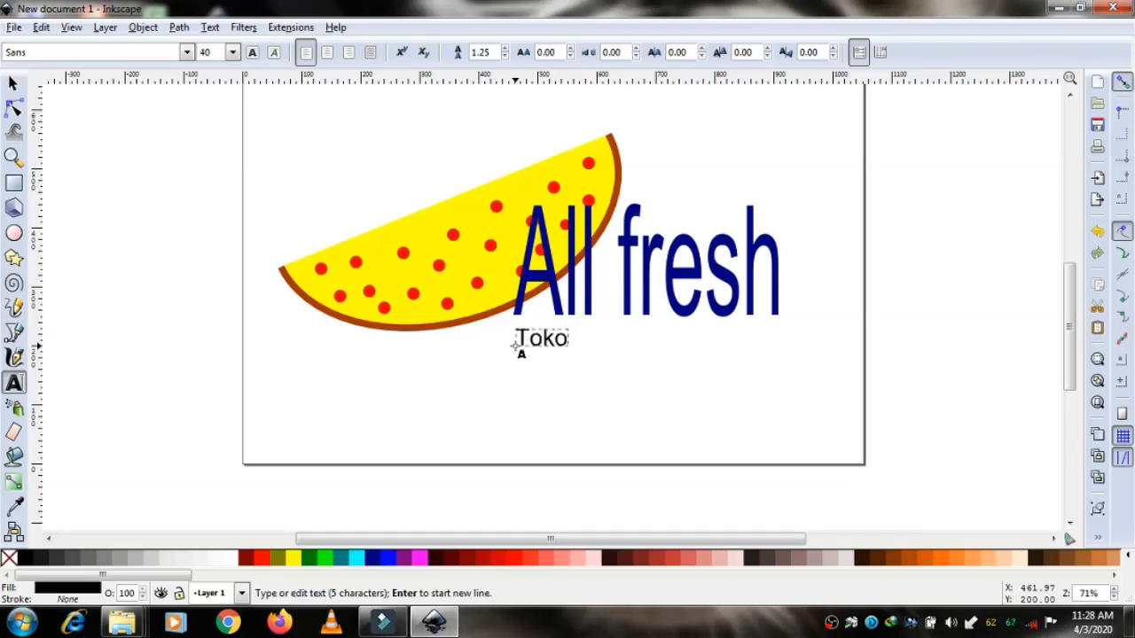
{"action": "type", "text": "Buah"}
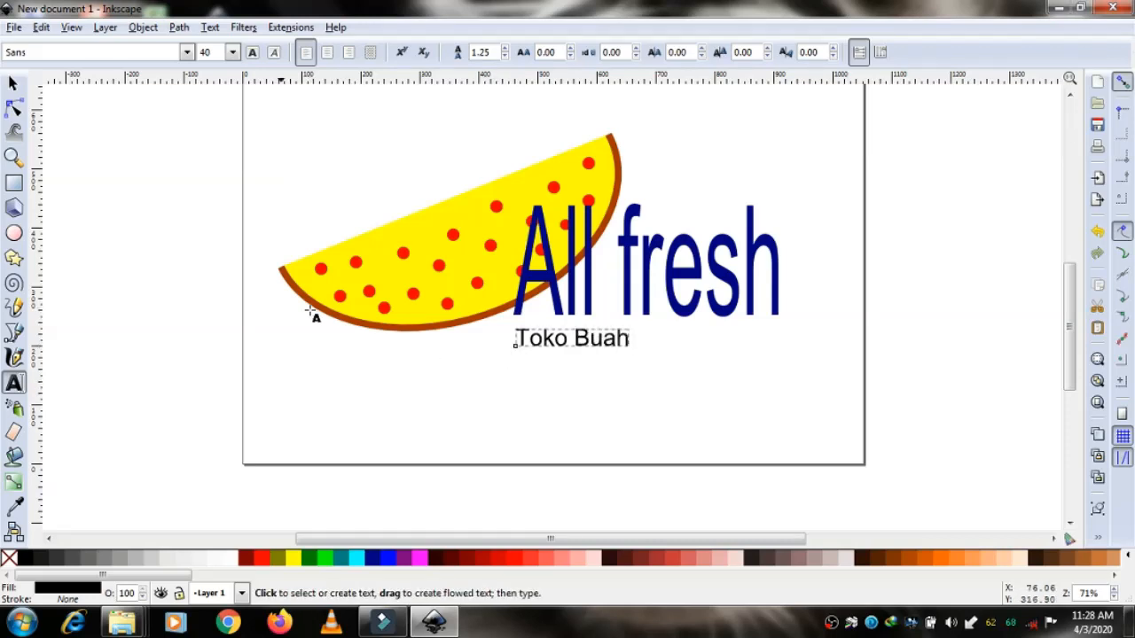
Enlarge "Toko Buah" to about 263 by 71 px, place it below the right part of "All fresh" and fill it with red #FF0000.
{"action": "left_click", "coordinate": [15, 86]}
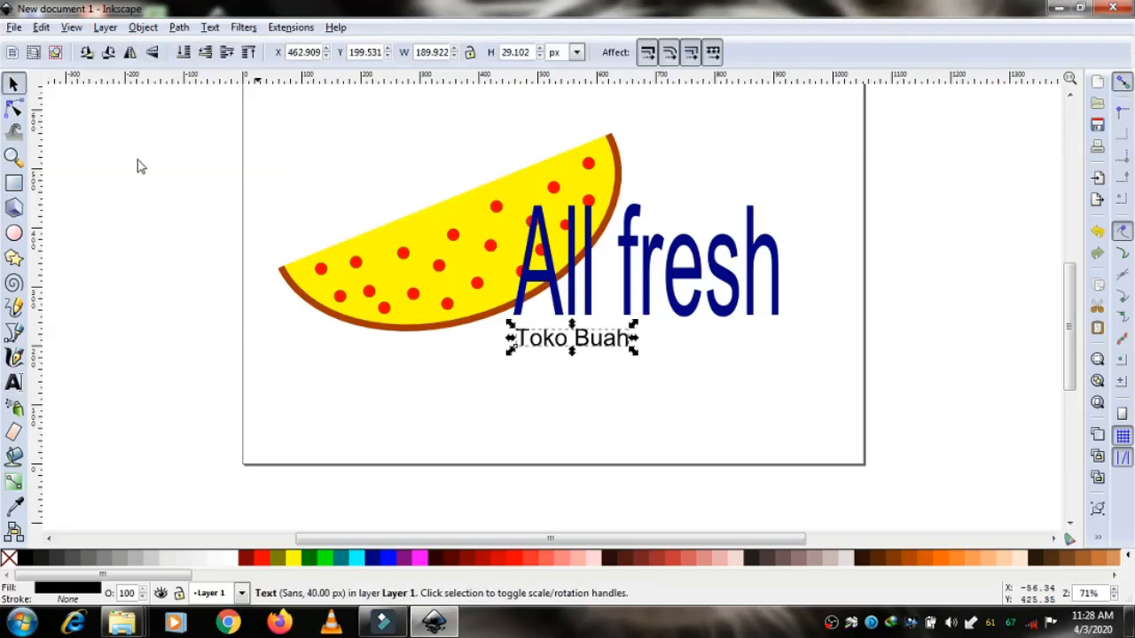
{"action": "left_click_drag", "start_coordinate": [616, 351], "coordinate": [767, 348]}
{"action": "left_click_drag", "start_coordinate": [662, 352], "coordinate": [621, 383]}
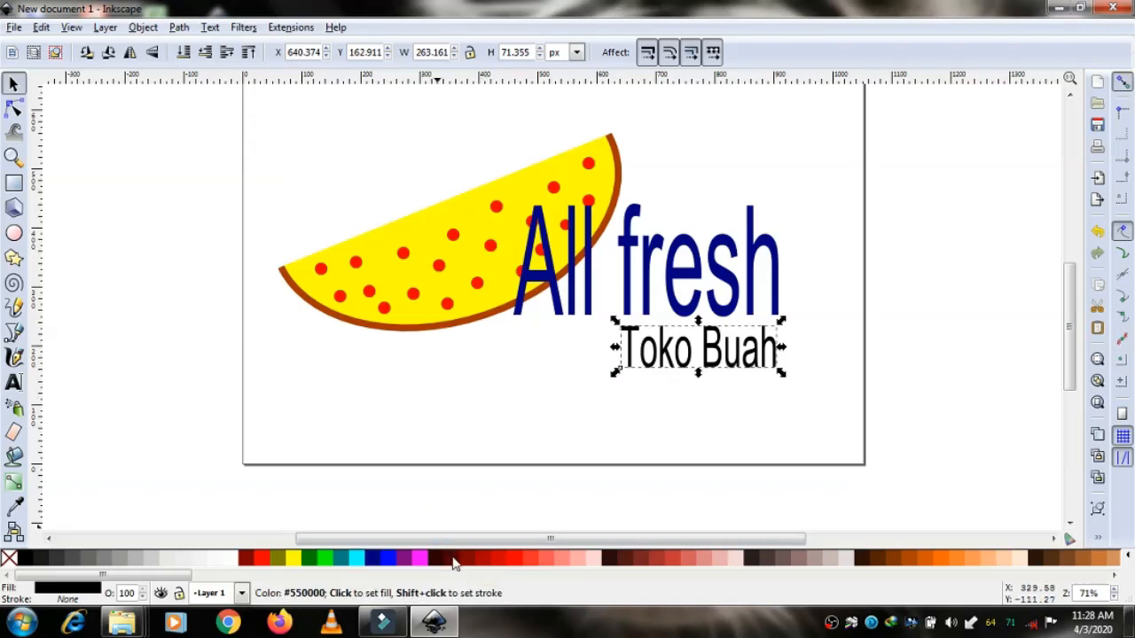
{"action": "left_click", "coordinate": [453, 562]}
{"action": "left_click", "coordinate": [516, 566]}
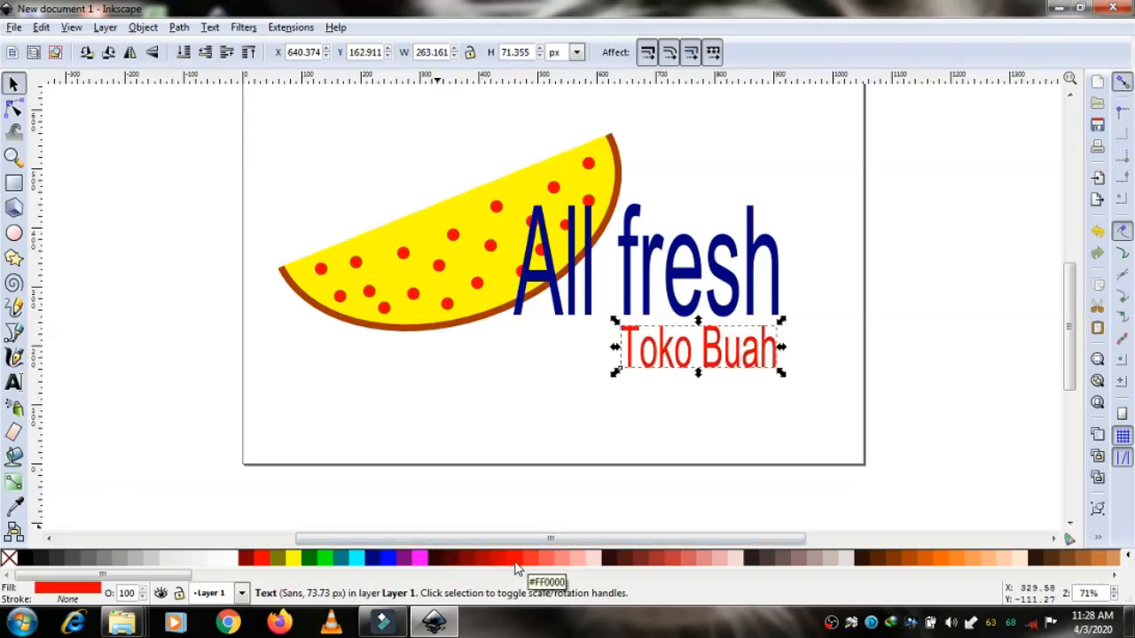
{"action": "left_click", "coordinate": [521, 434]}
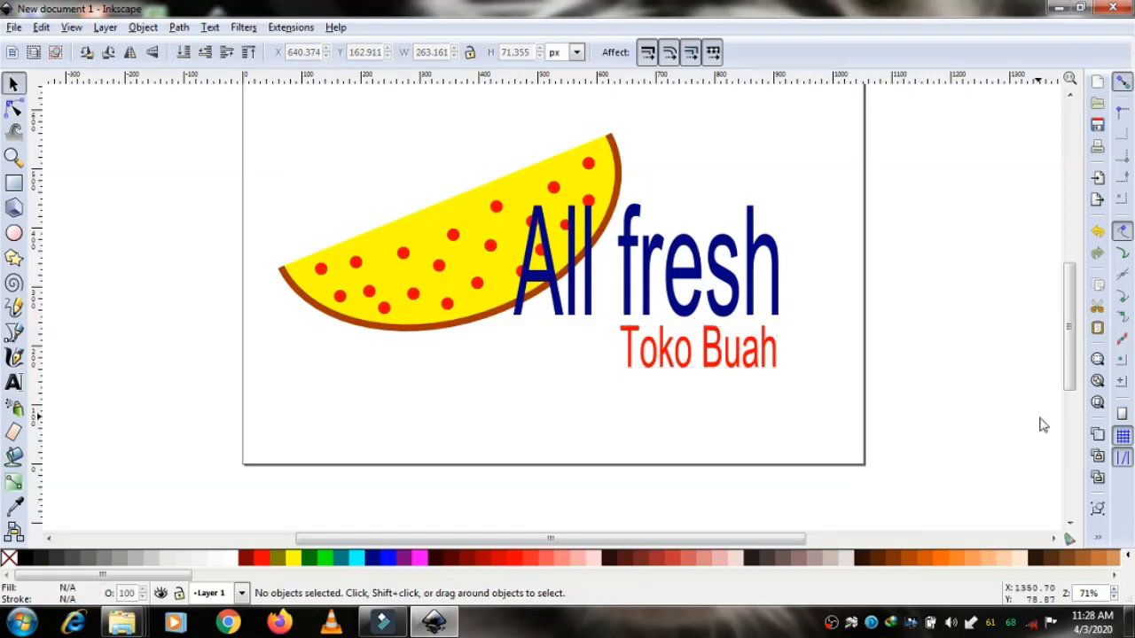
{"action": "left_click_drag", "start_coordinate": [1069, 377], "coordinate": [1069, 352]}
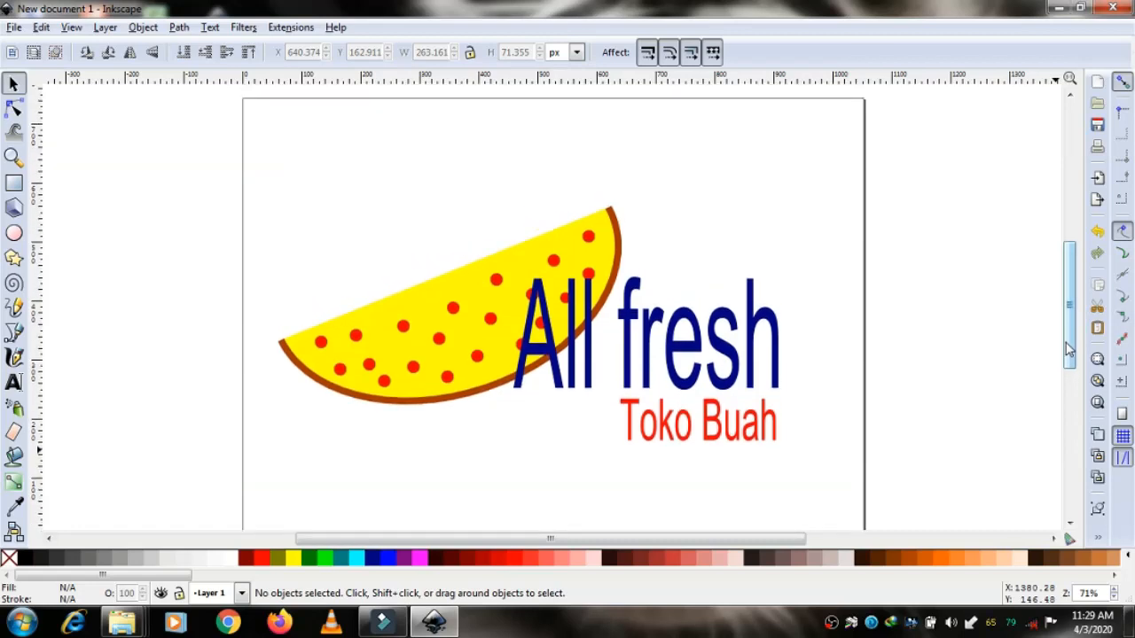